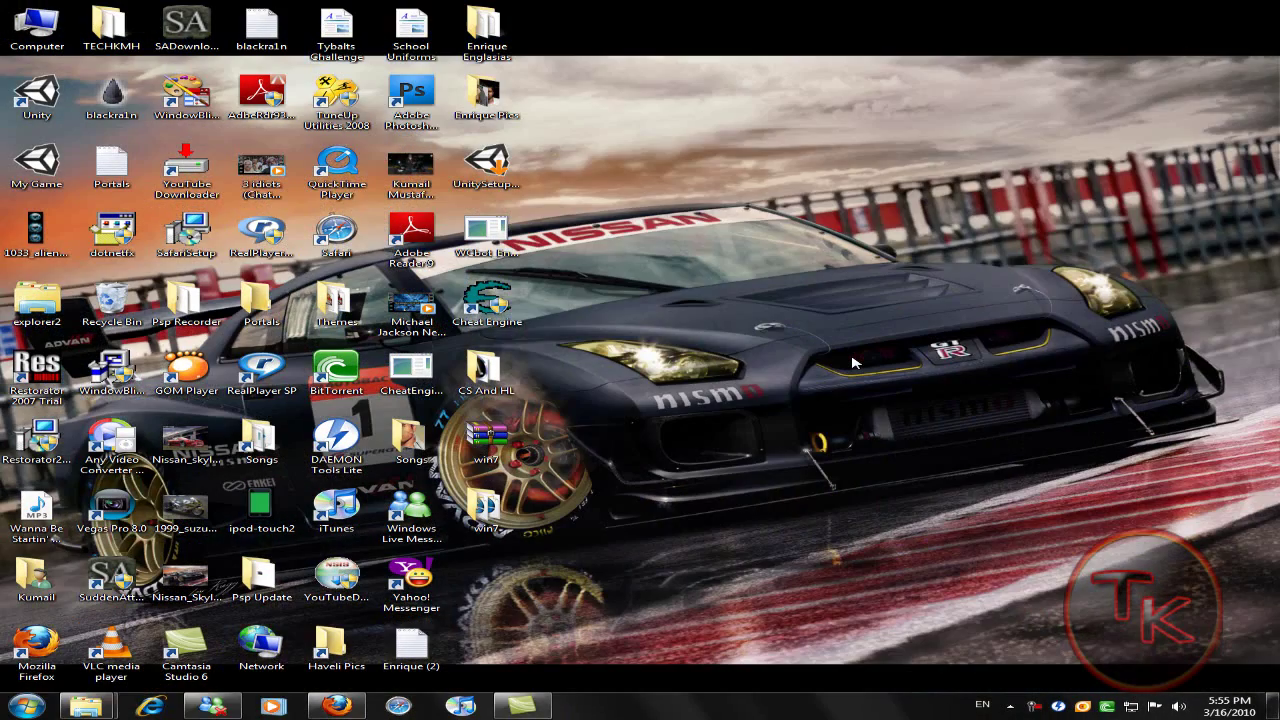
# - Restore Firefox showing the FileFront win7.zip download page and select its address bar
pyautogui.write('ca')
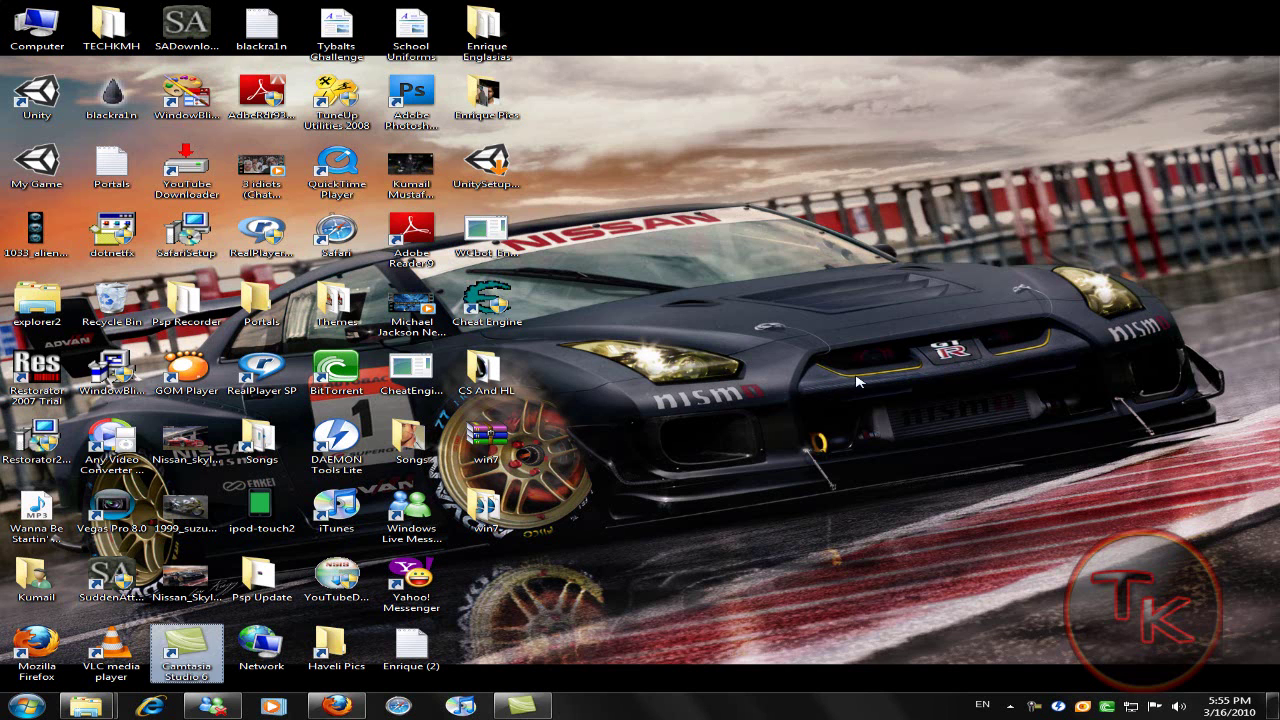
pyautogui.press('Return')
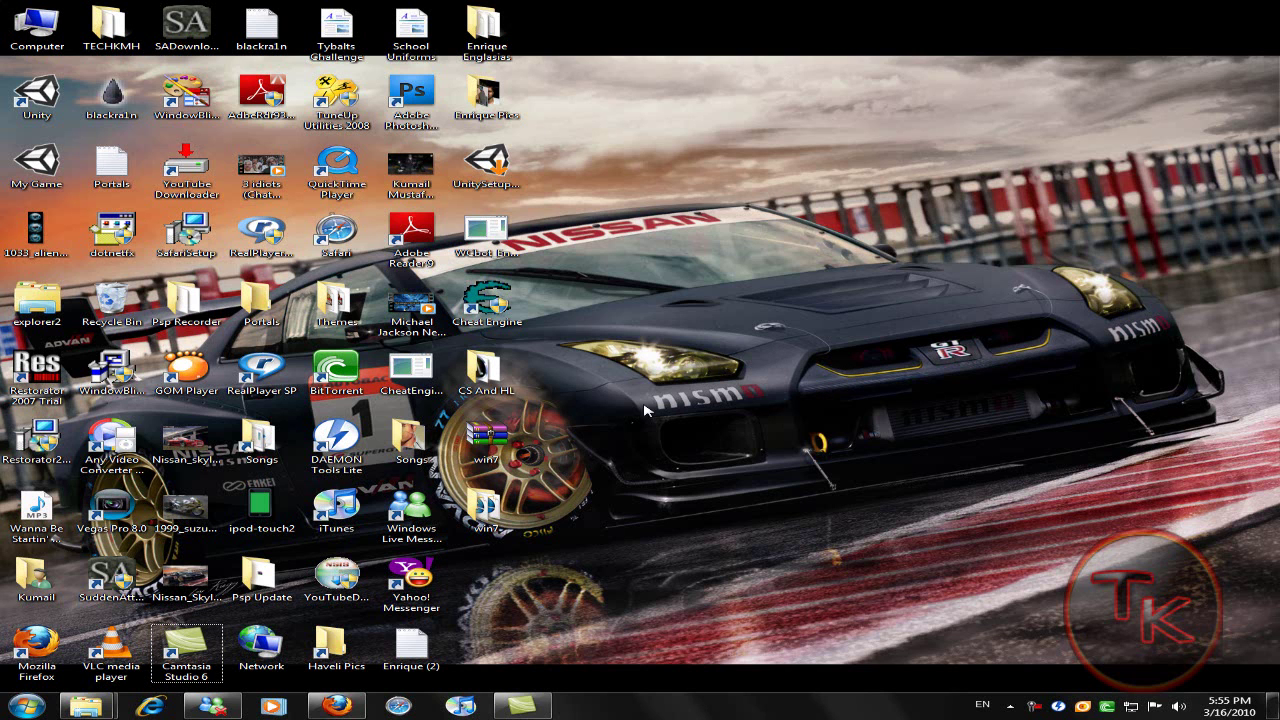
pyautogui.click(336, 706)
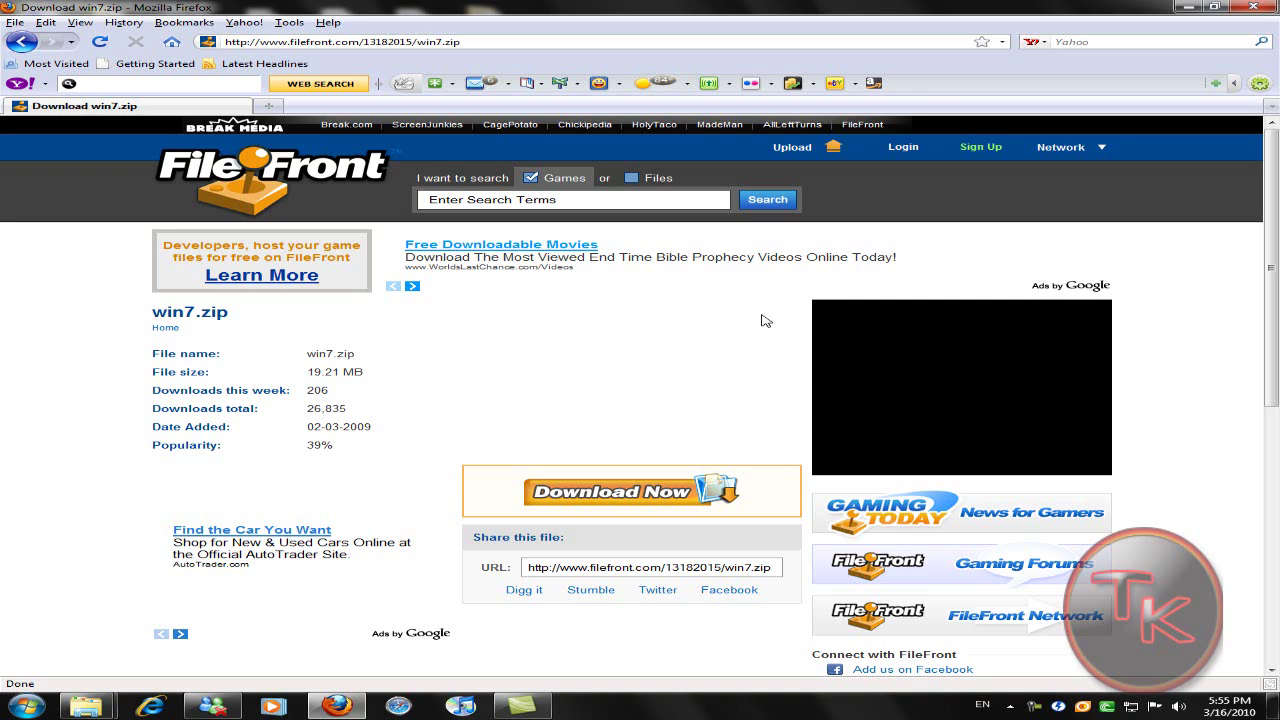
pyautogui.click(468, 40)
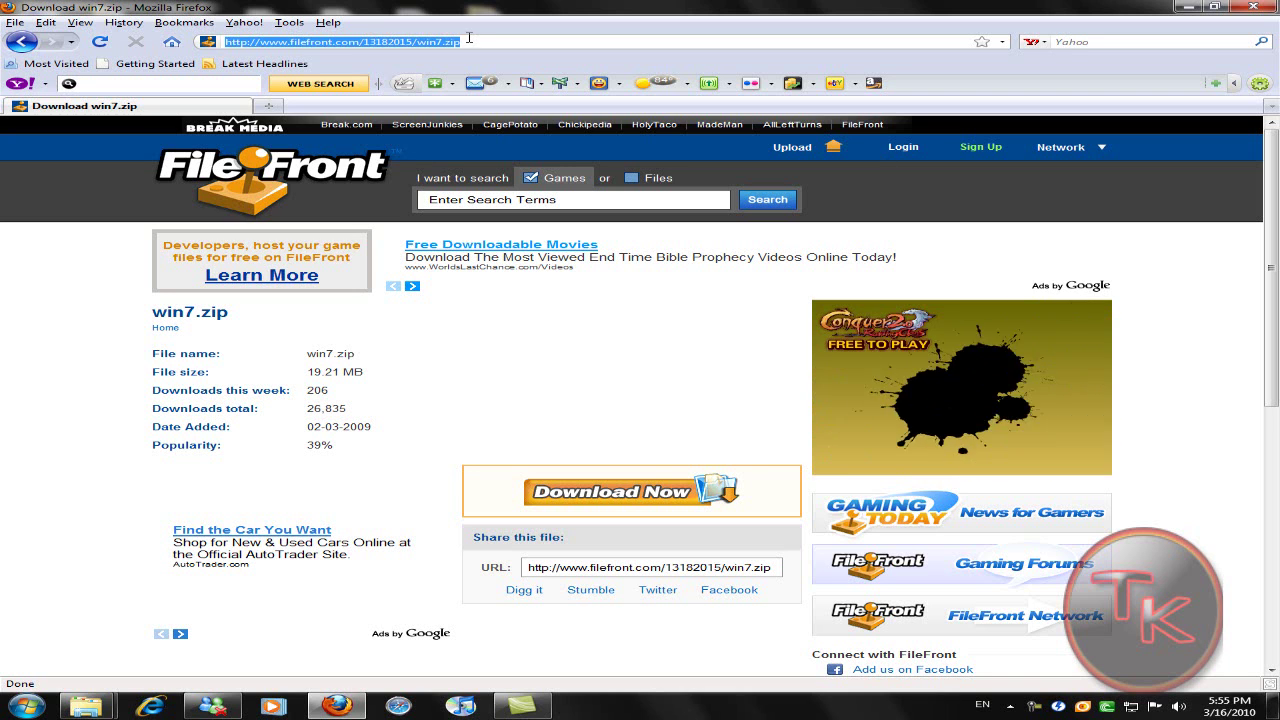
pyautogui.click(468, 40)
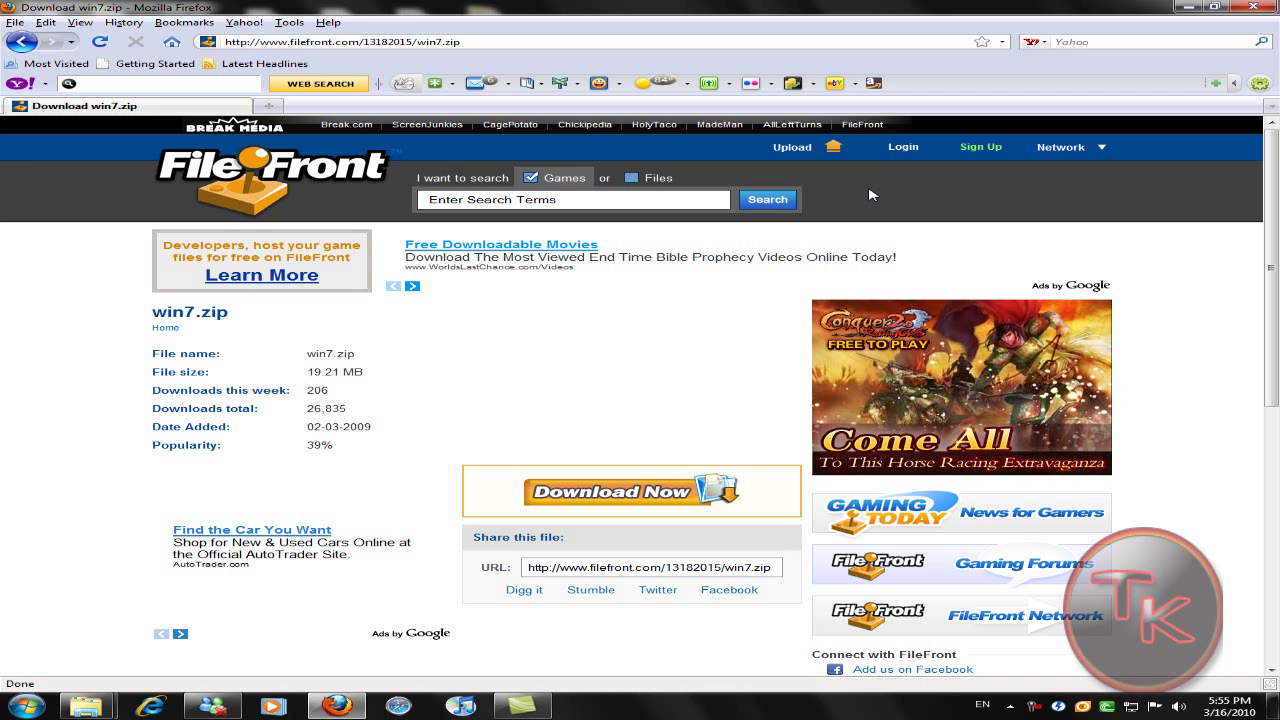
# - Minimize Firefox and copy the extracted win7 folder from the desktop
pyautogui.click(1188, 7)
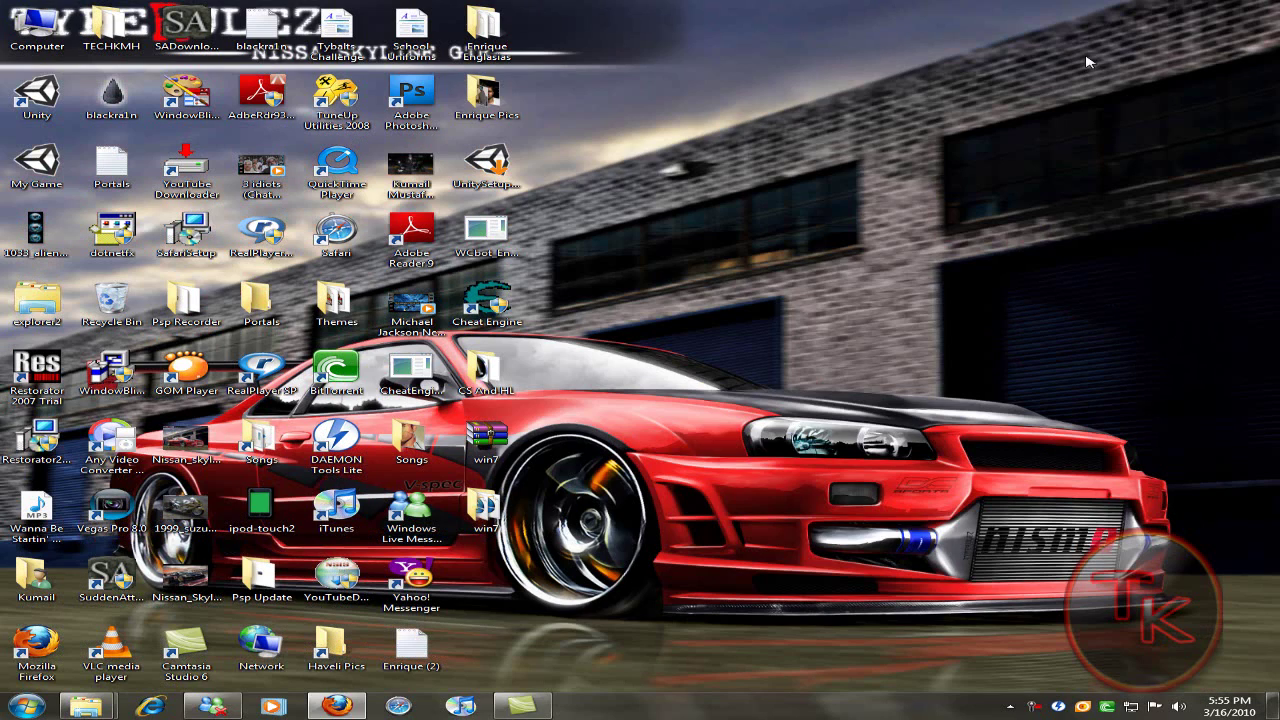
pyautogui.click(486, 436)
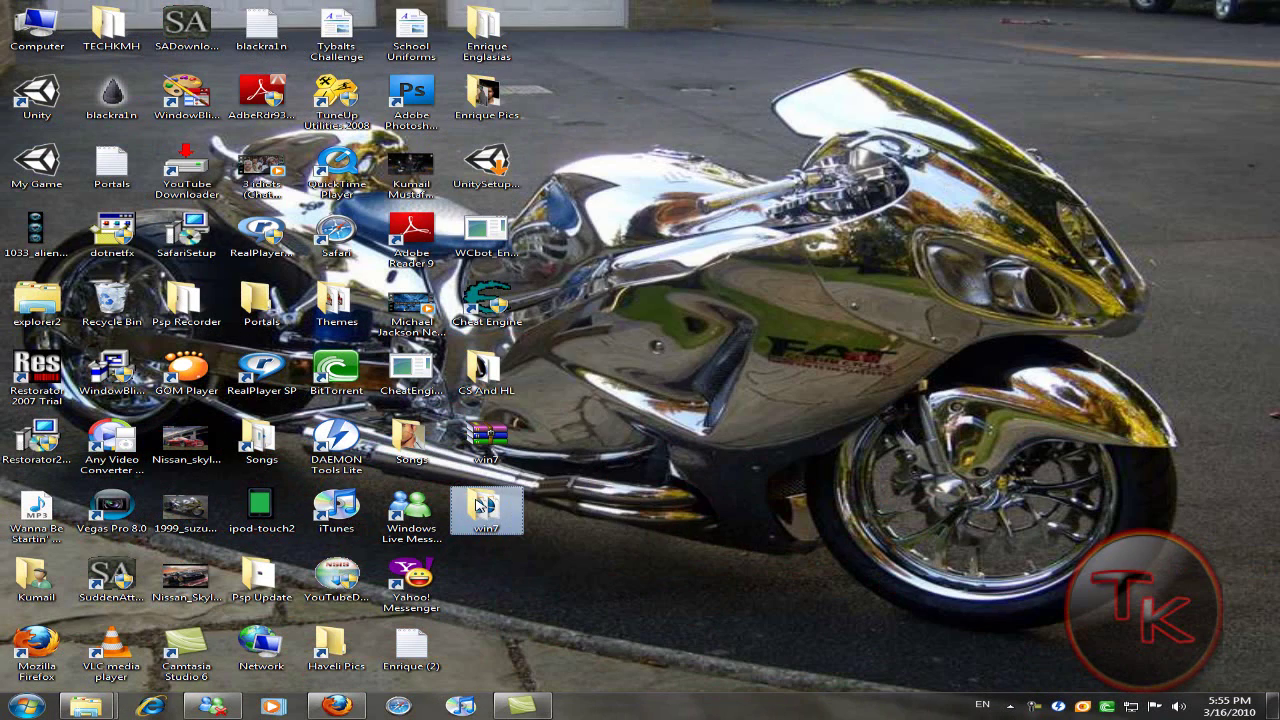
pyautogui.rightClick(470, 500)
pyautogui.click(530, 418)
pyautogui.click(660, 453)
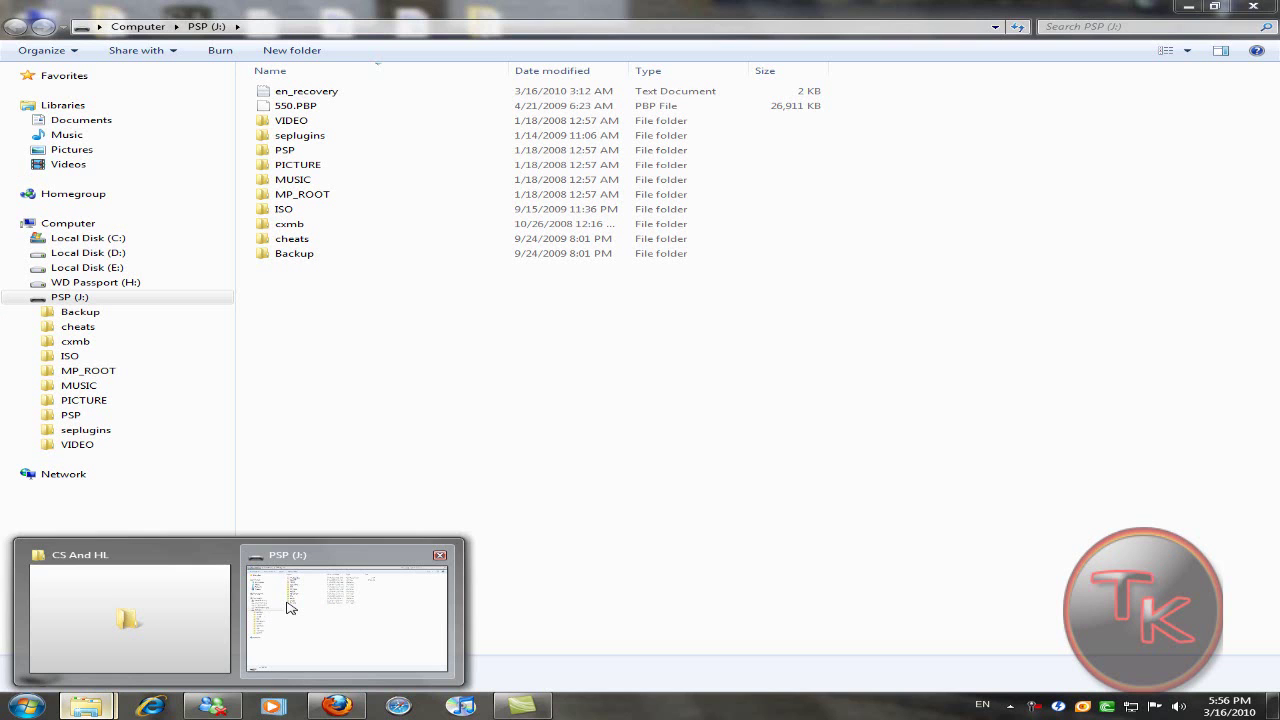
# - Make a new folder called Portals on the PSP (J:) drive root
pyautogui.moveTo(86, 706)
pyautogui.click(310, 615)
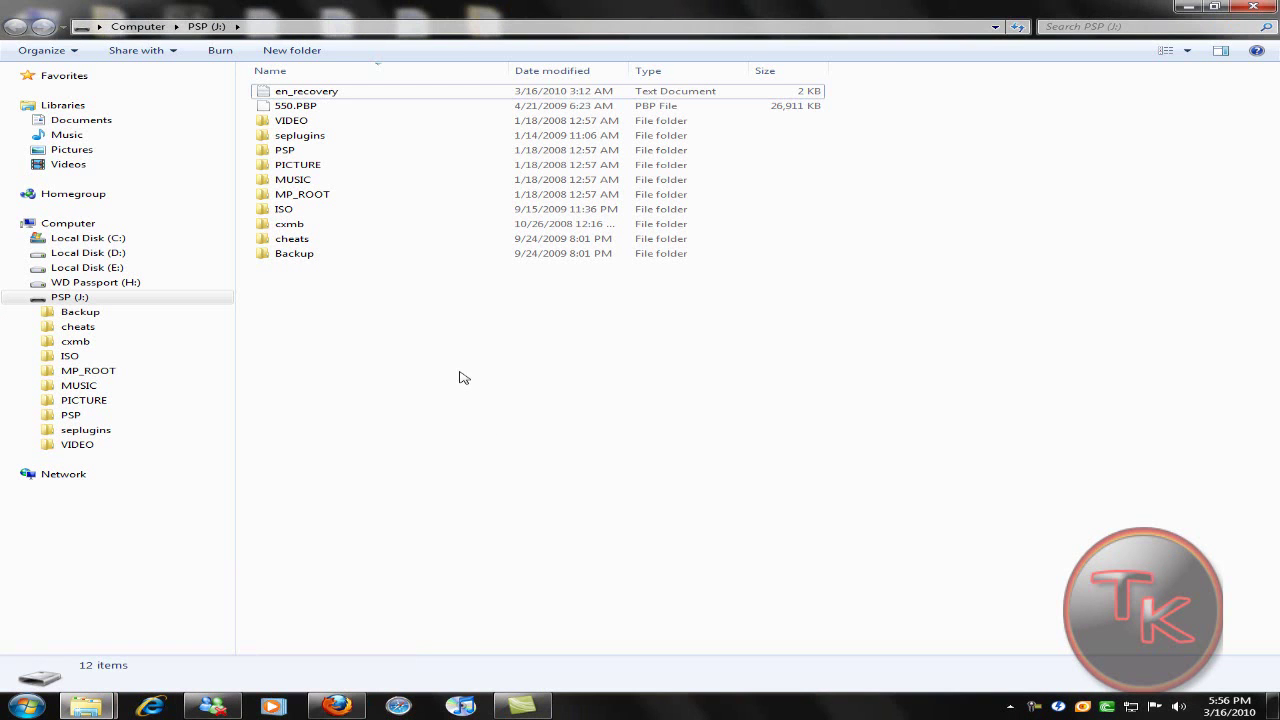
pyautogui.rightClick(353, 330)
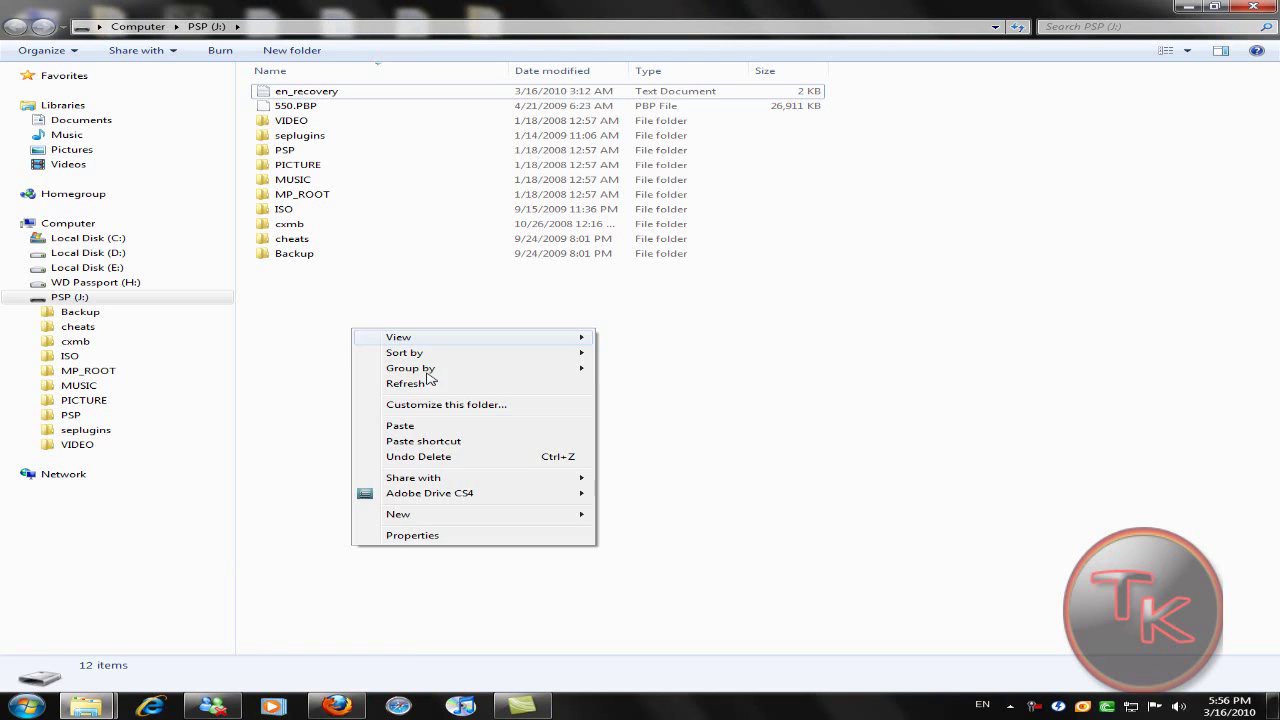
pyautogui.moveTo(398, 514)
pyautogui.click(640, 516)
pyautogui.write('Portals')
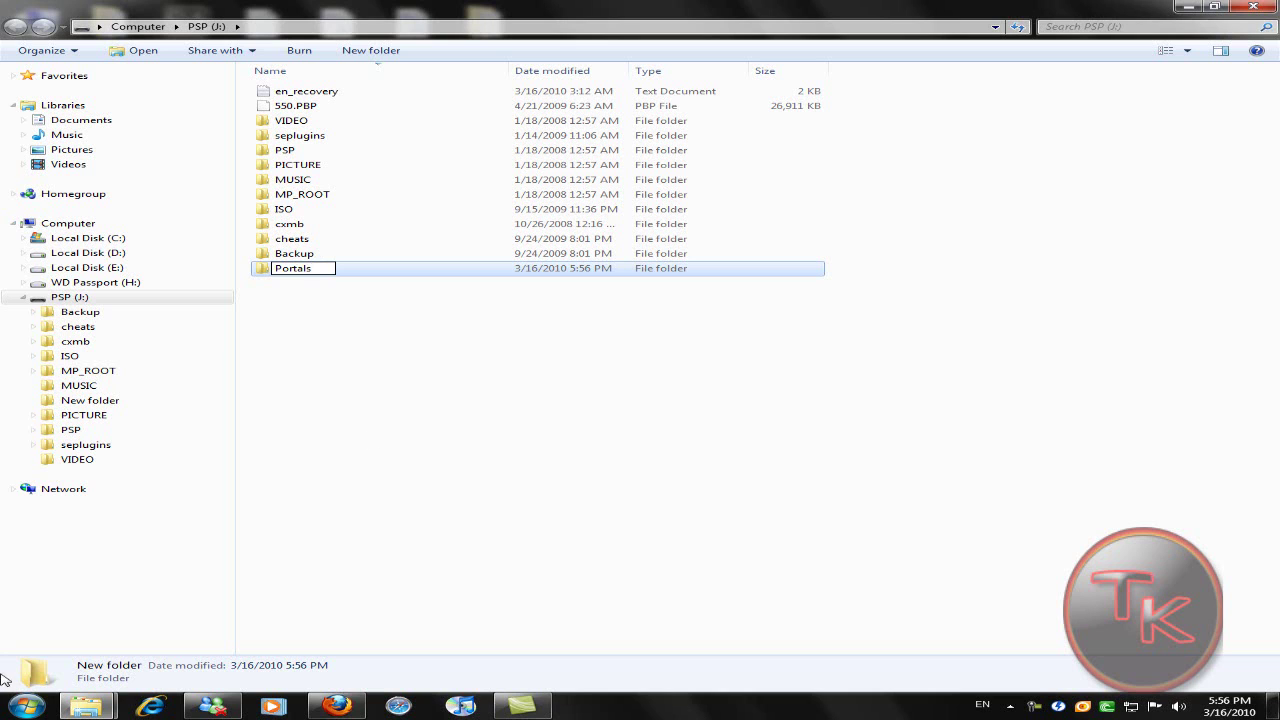
pyautogui.click(355, 420)
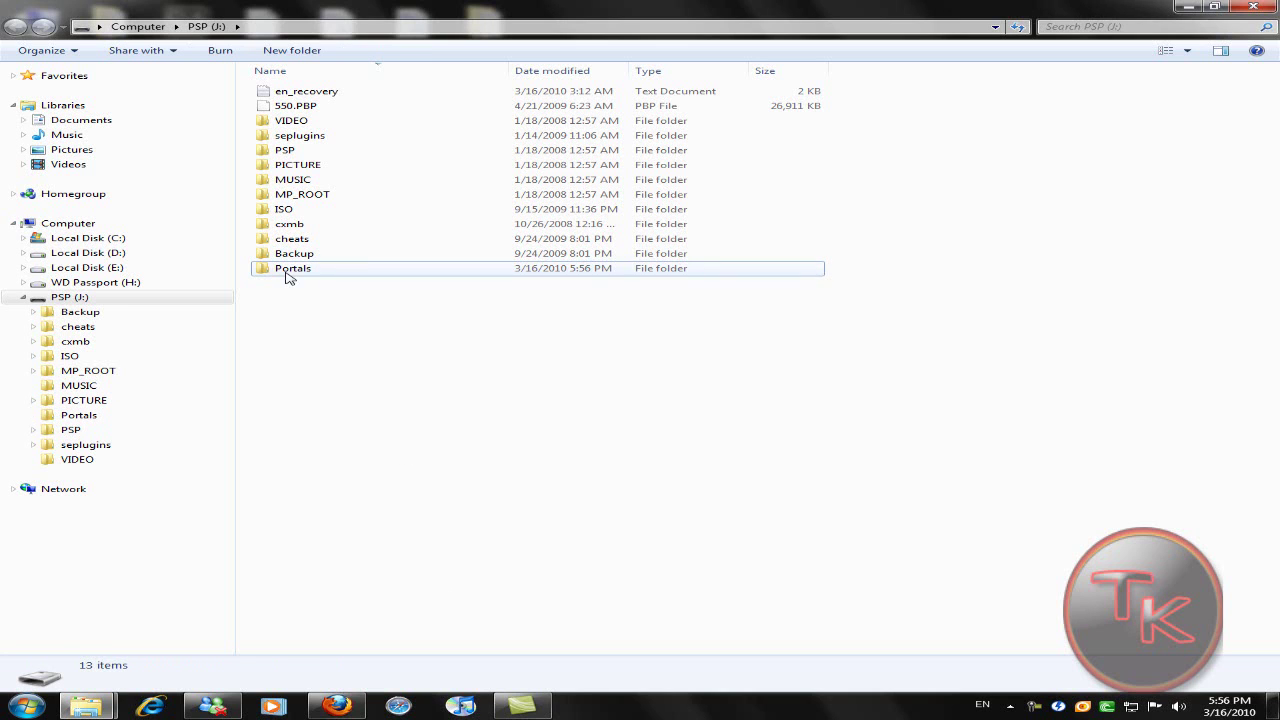
pyautogui.click(350, 271)
pyautogui.click(305, 299)
# - Paste the copied win7 folder into the Portals folder on PSP (J:)
pyautogui.doubleClick(288, 270)
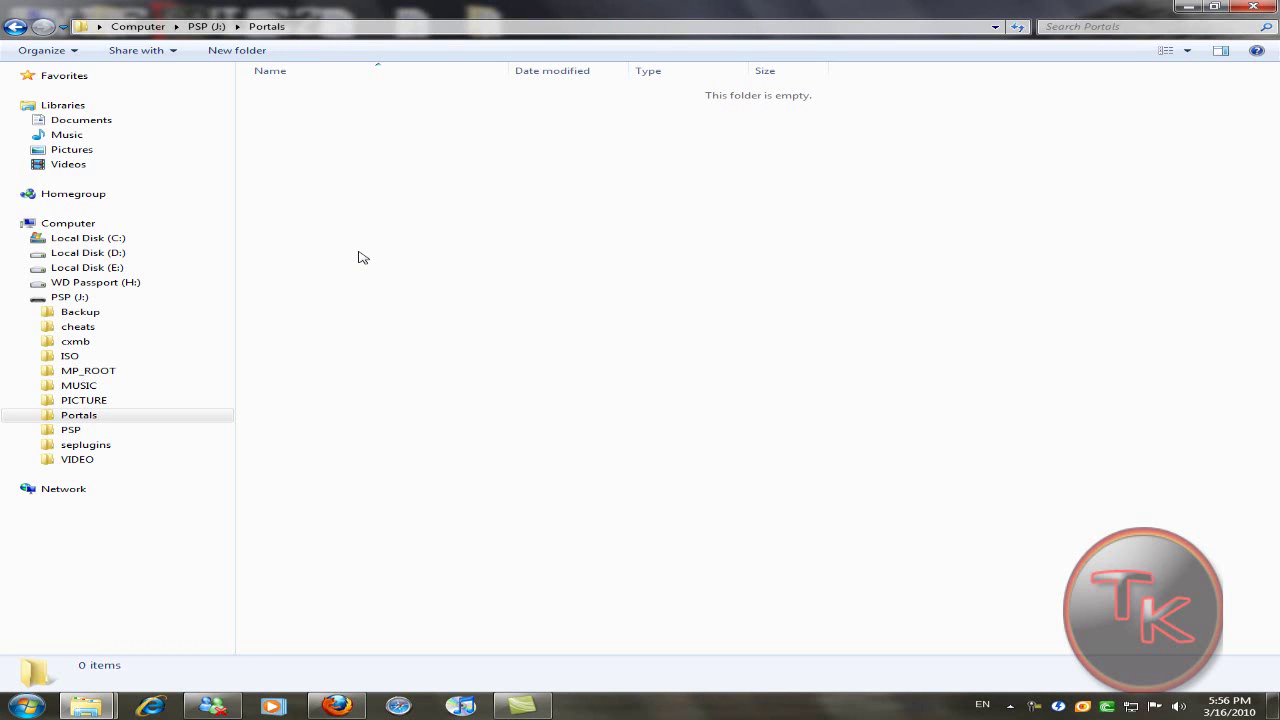
pyautogui.hotkey('ctrl', 'v')
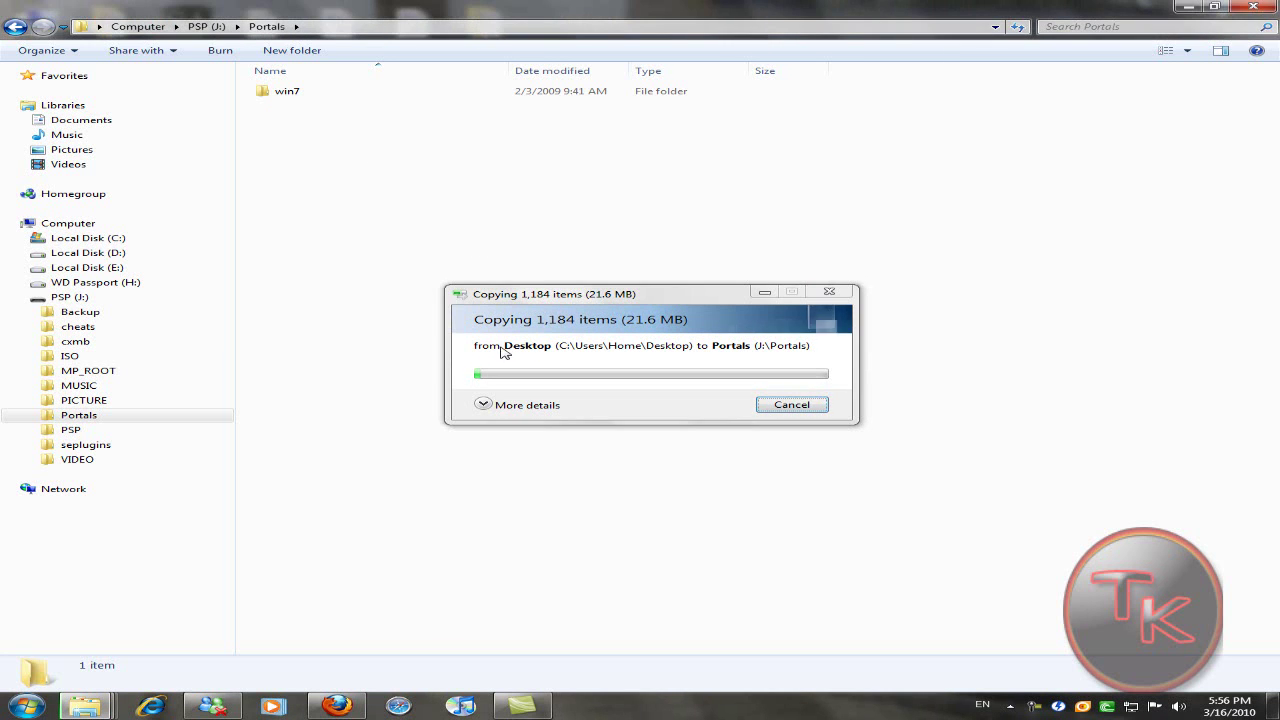
pyautogui.click(507, 405)
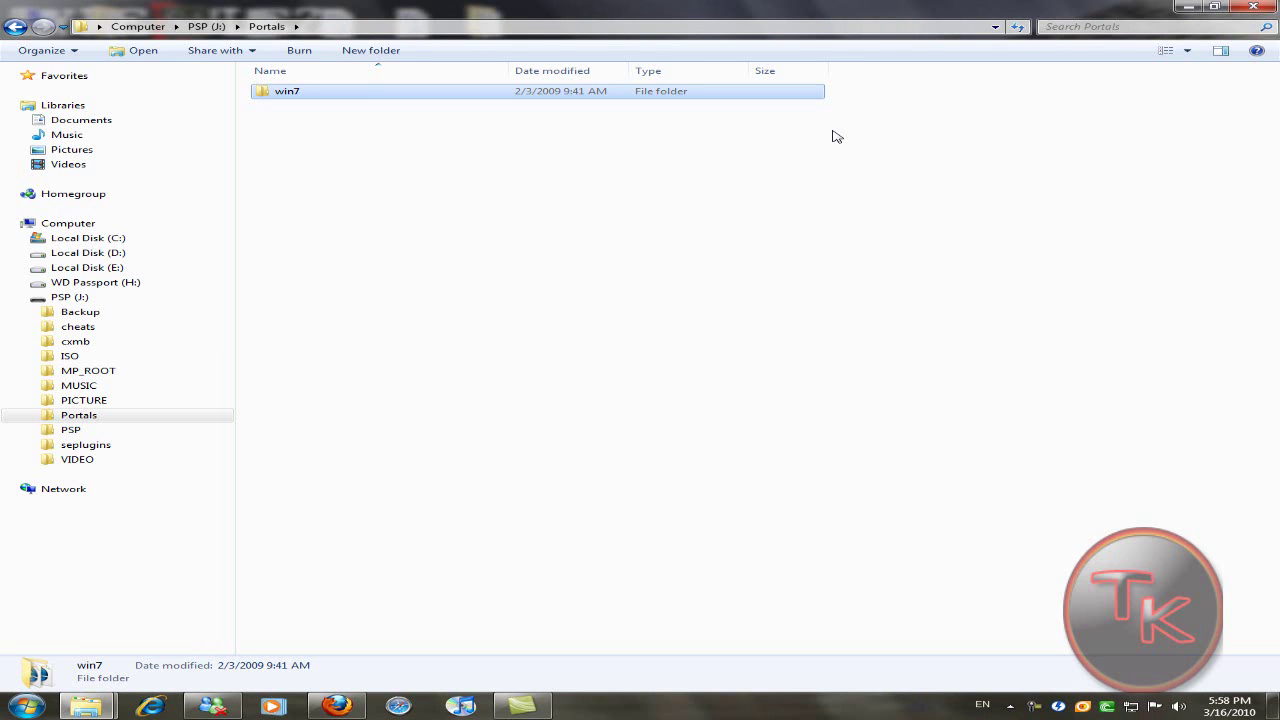
pyautogui.click(451, 131)
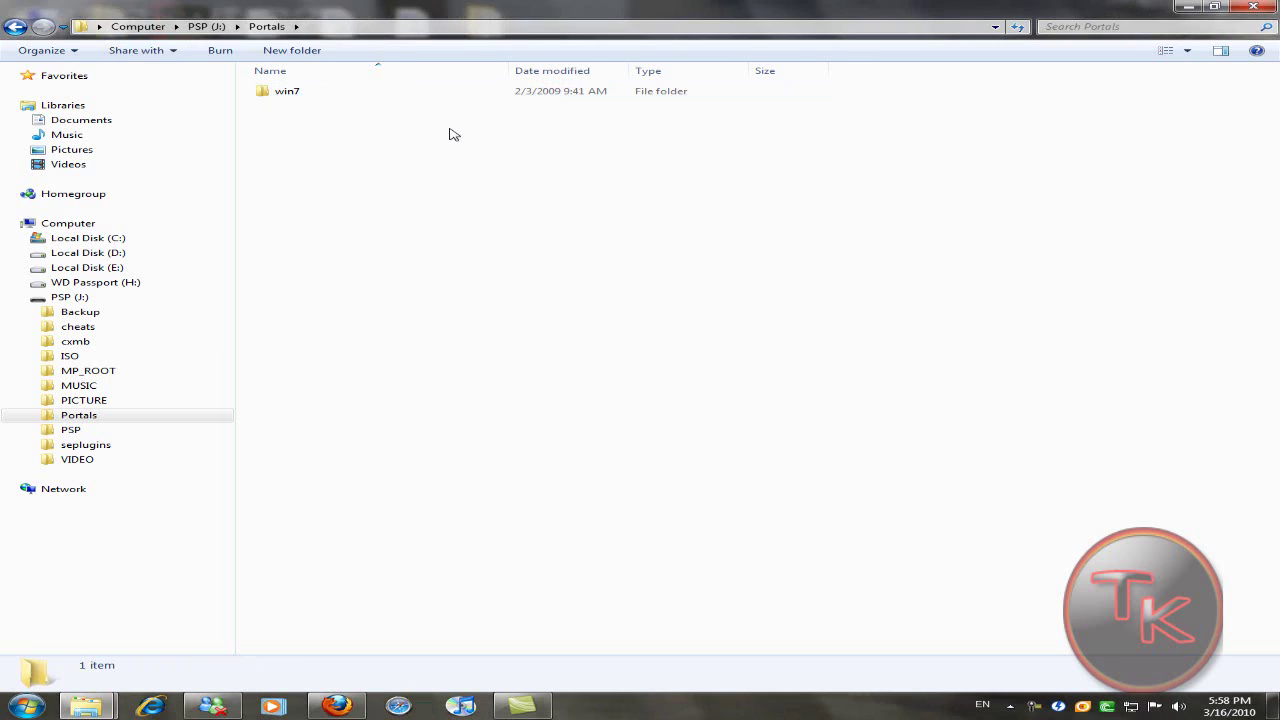
# - Minimize the PSP (J:) Explorer window
pyautogui.click(286, 94)
pyautogui.click(329, 140)
pyautogui.click(280, 97)
pyautogui.click(310, 142)
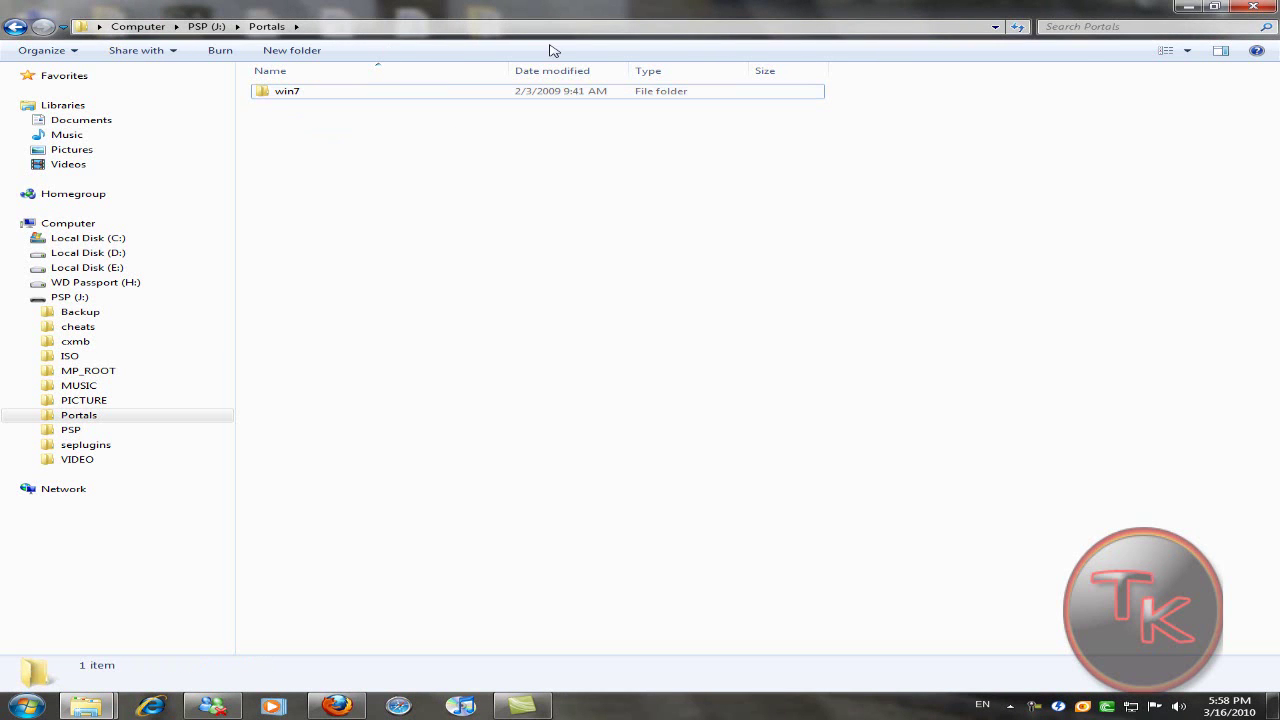
pyautogui.click(1195, 7)
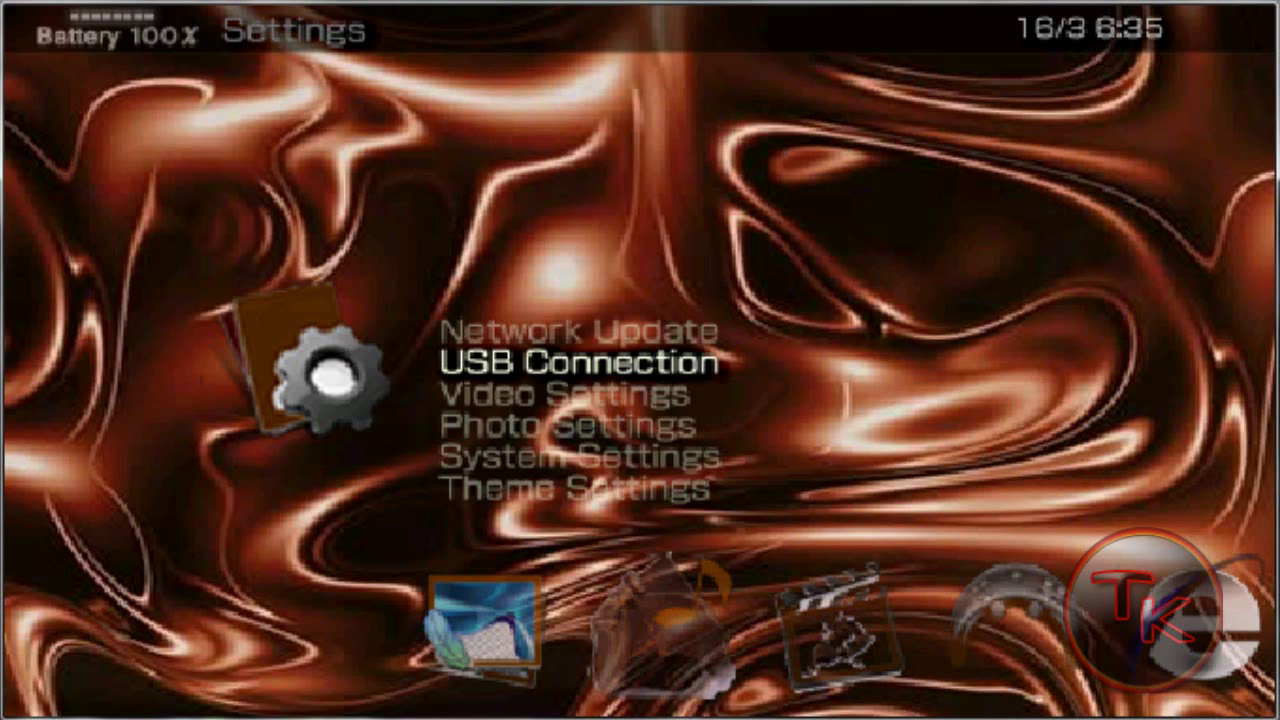
# - Navigate the XMB to Network > Internet Browser and launch it
pyautogui.press('Right')
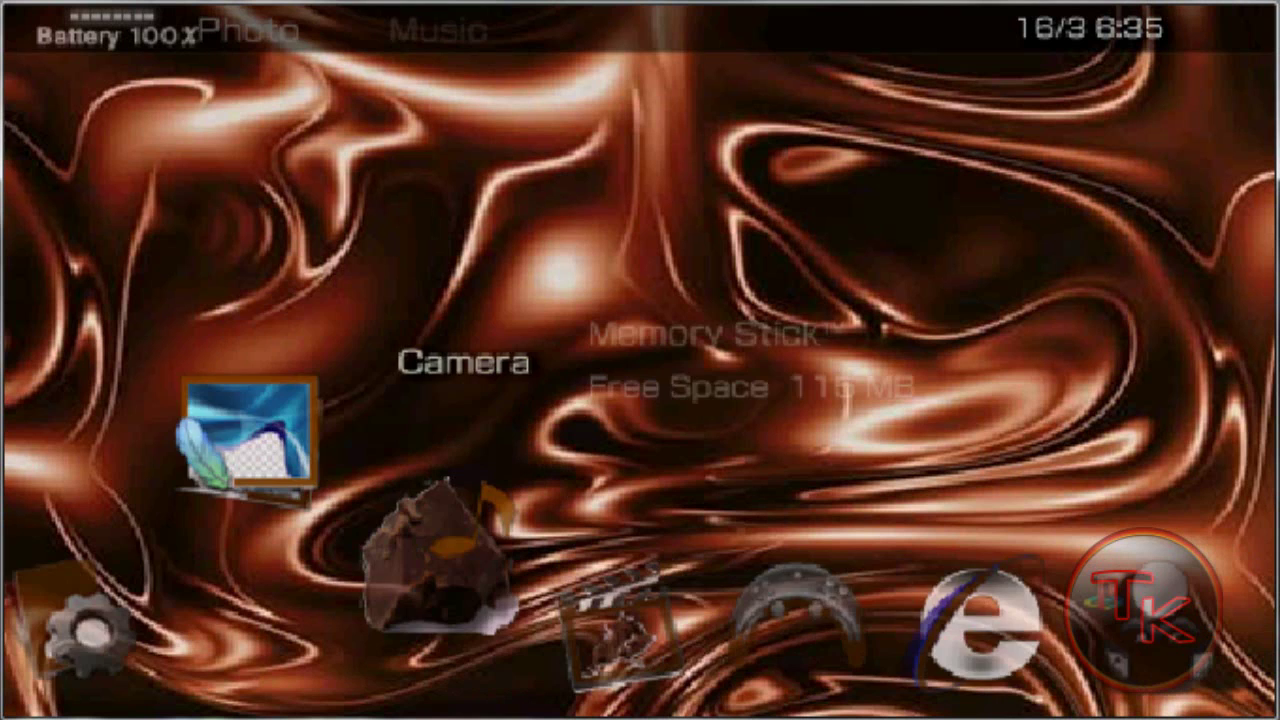
pyautogui.press('Right')
pyautogui.press('Right')
pyautogui.press('Right')
pyautogui.press('Right')
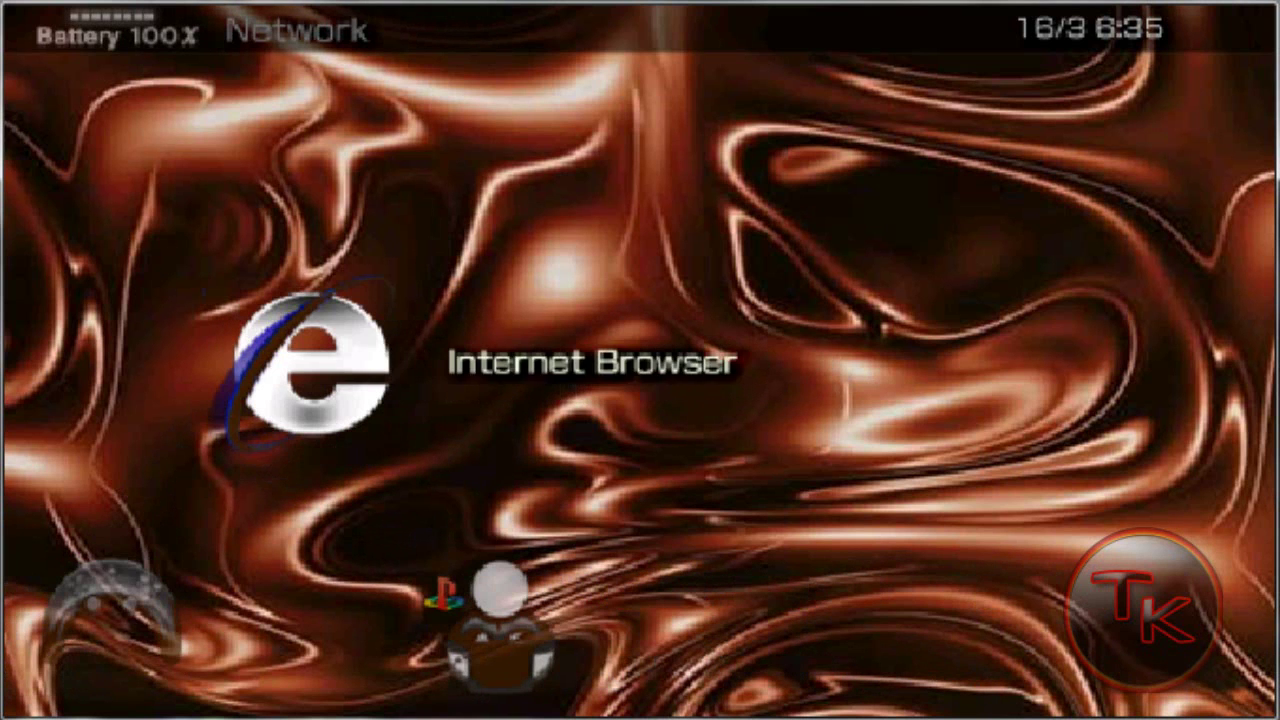
pyautogui.press('Down')
pyautogui.press('Up')
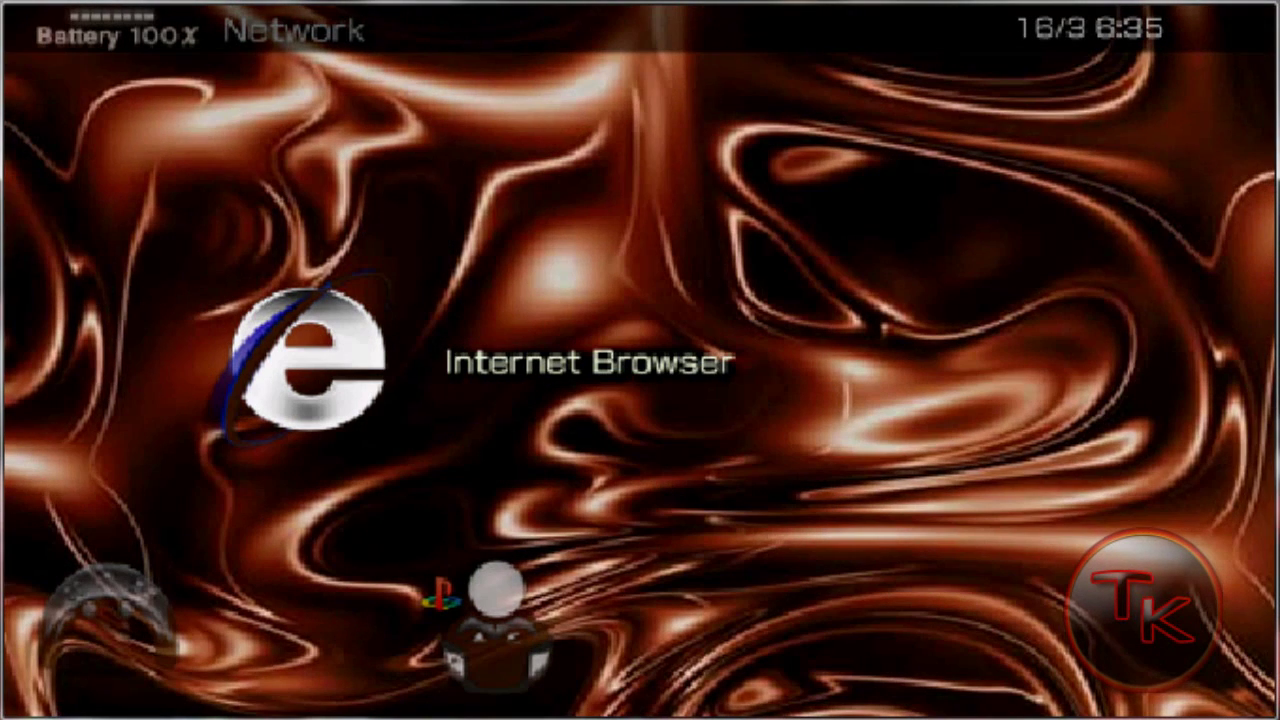
pyautogui.press('Return')
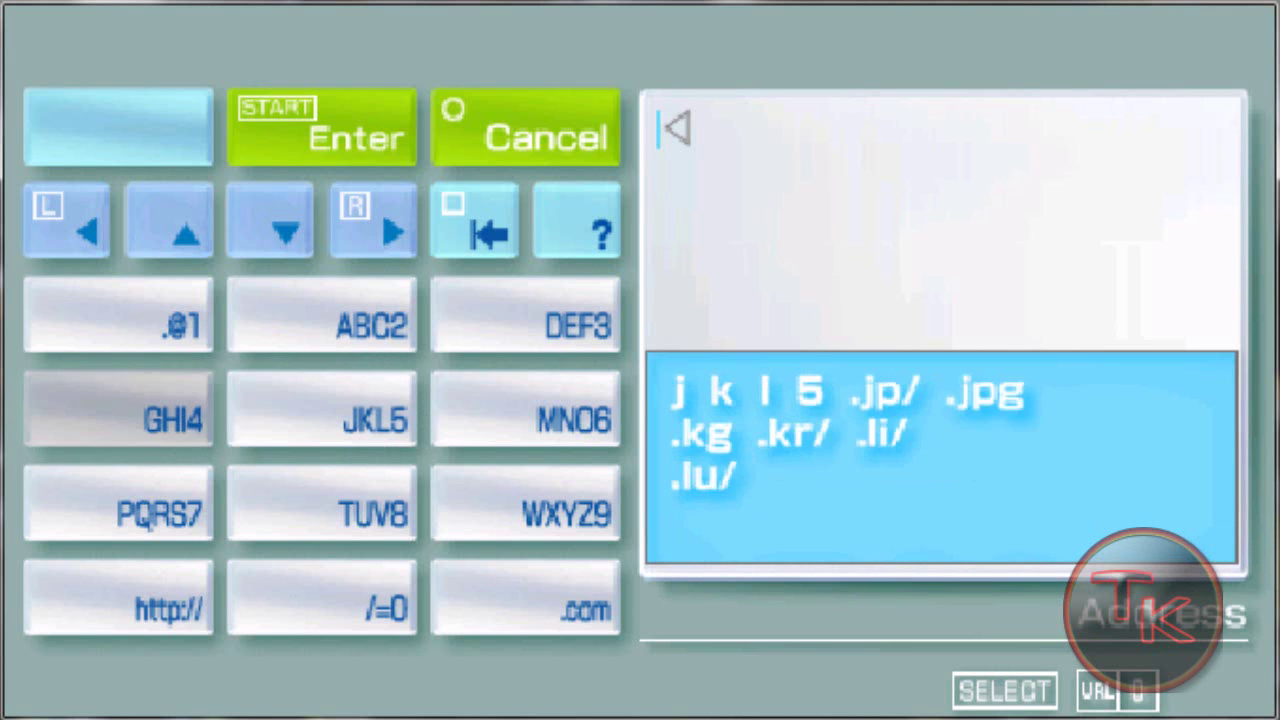
# - Enter file:/ in the address keyboard
pyautogui.press('Down')
pyautogui.press('Up')
pyautogui.press('Right')
pyautogui.press('Right')
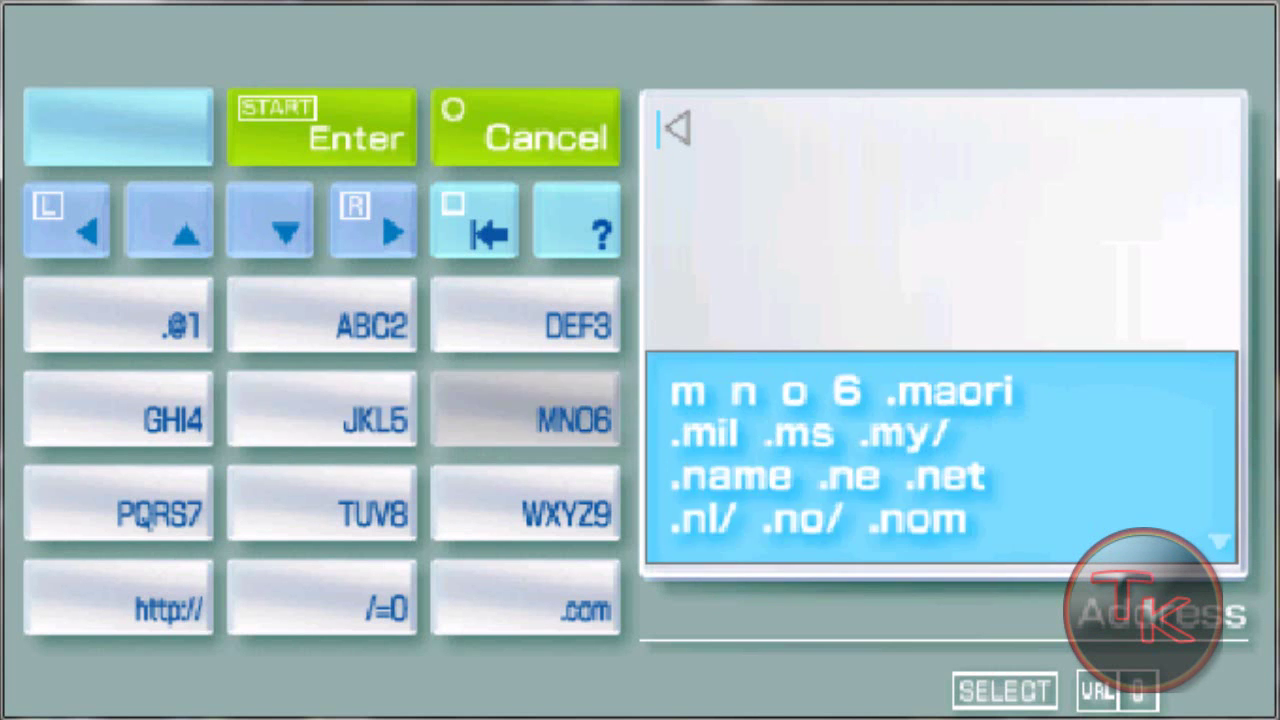
pyautogui.press('Up')
pyautogui.press('z')
pyautogui.press('z')
pyautogui.press('z')
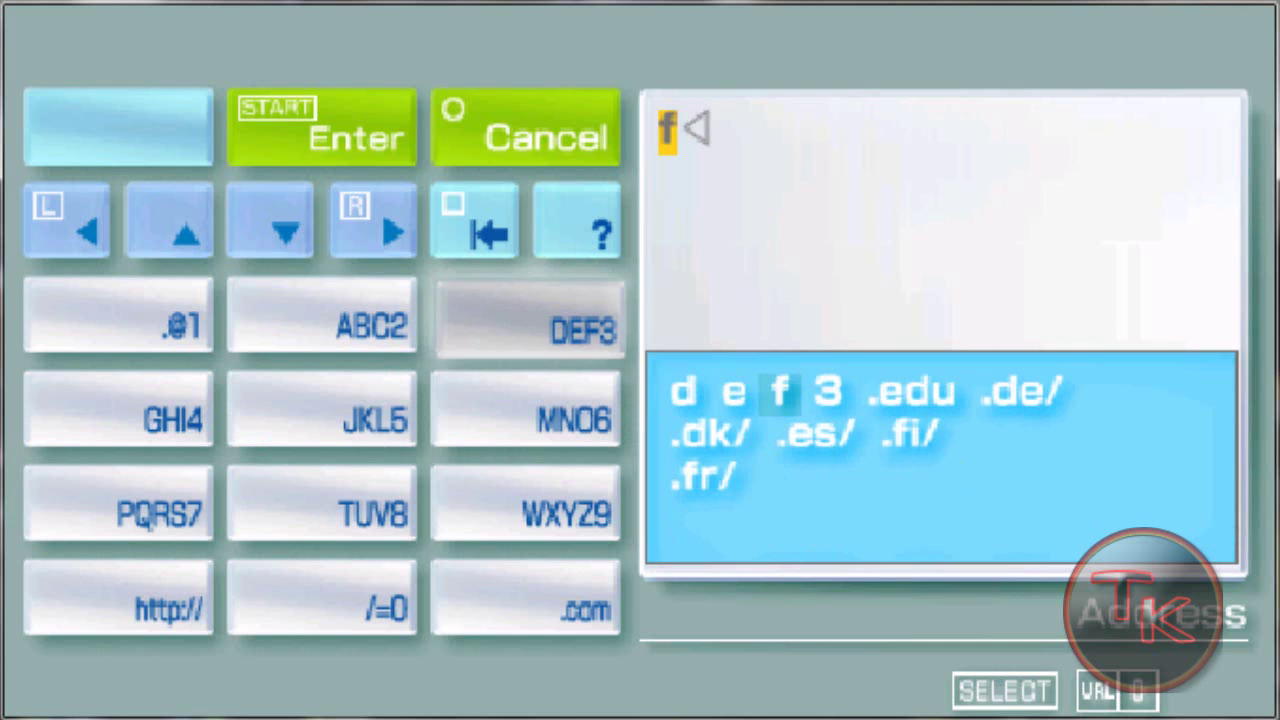
pyautogui.press('Left')
pyautogui.press('Left')
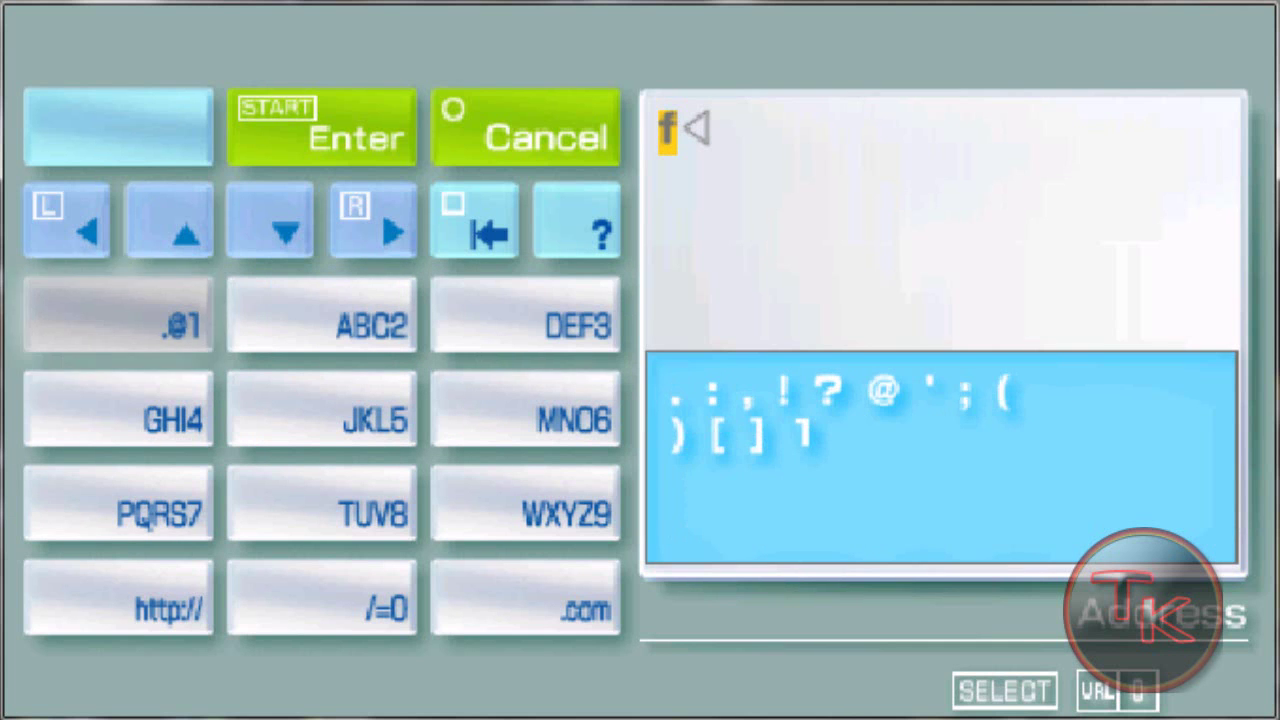
pyautogui.press('Down')
pyautogui.press('z')
pyautogui.press('z')
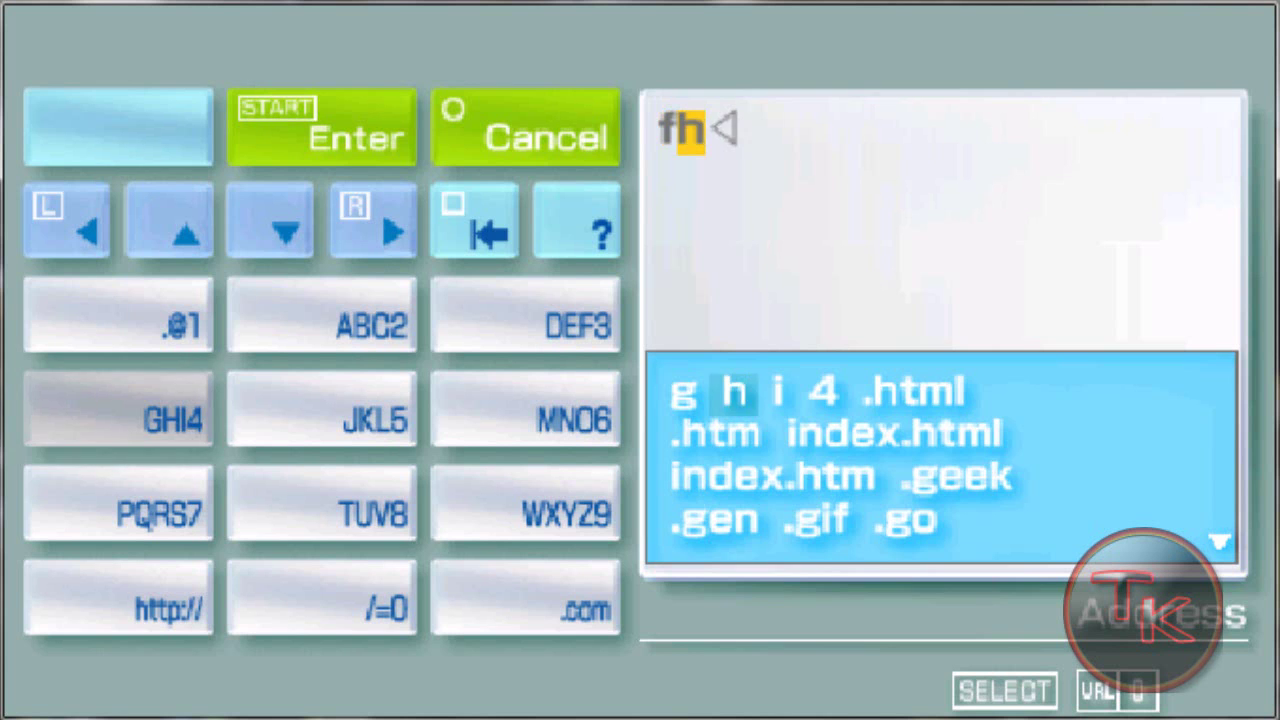
pyautogui.press('z')
pyautogui.press('Right')
pyautogui.press('z')
pyautogui.press('z')
pyautogui.press('z')
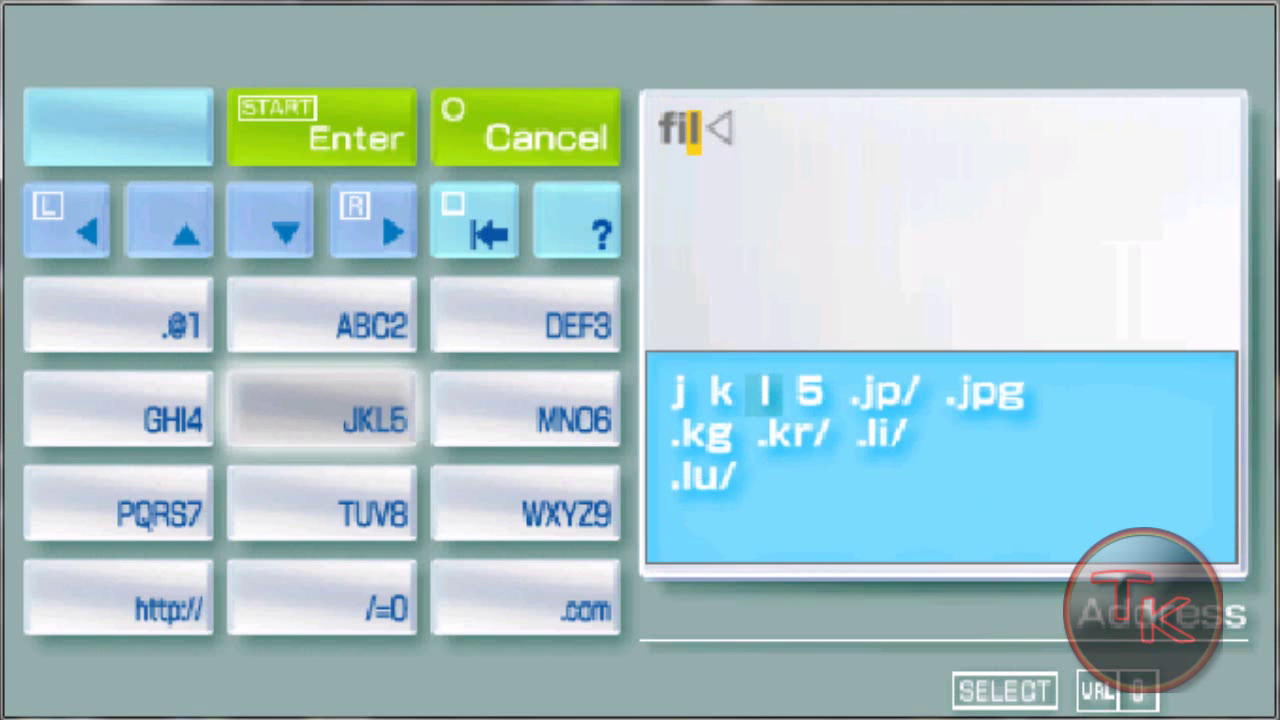
pyautogui.press('Up')
pyautogui.press('Right')
pyautogui.press('z')
pyautogui.press('z')
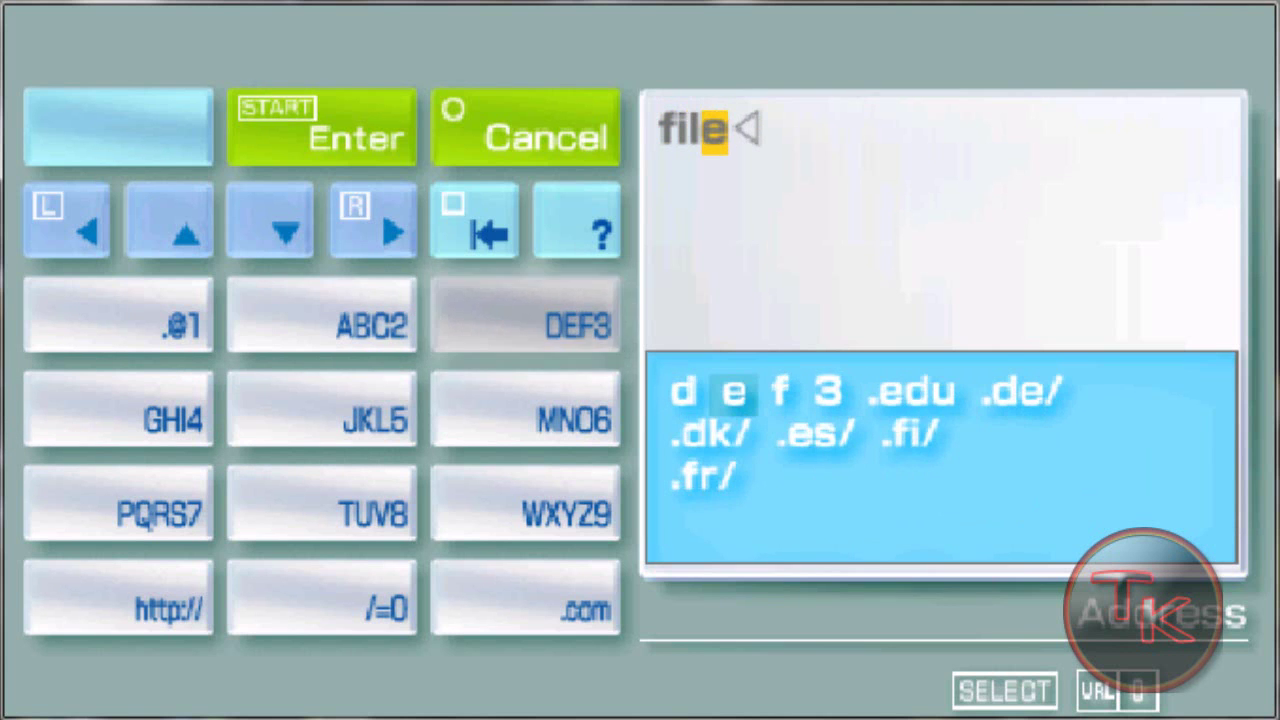
pyautogui.press('Left')
pyautogui.press('Left')
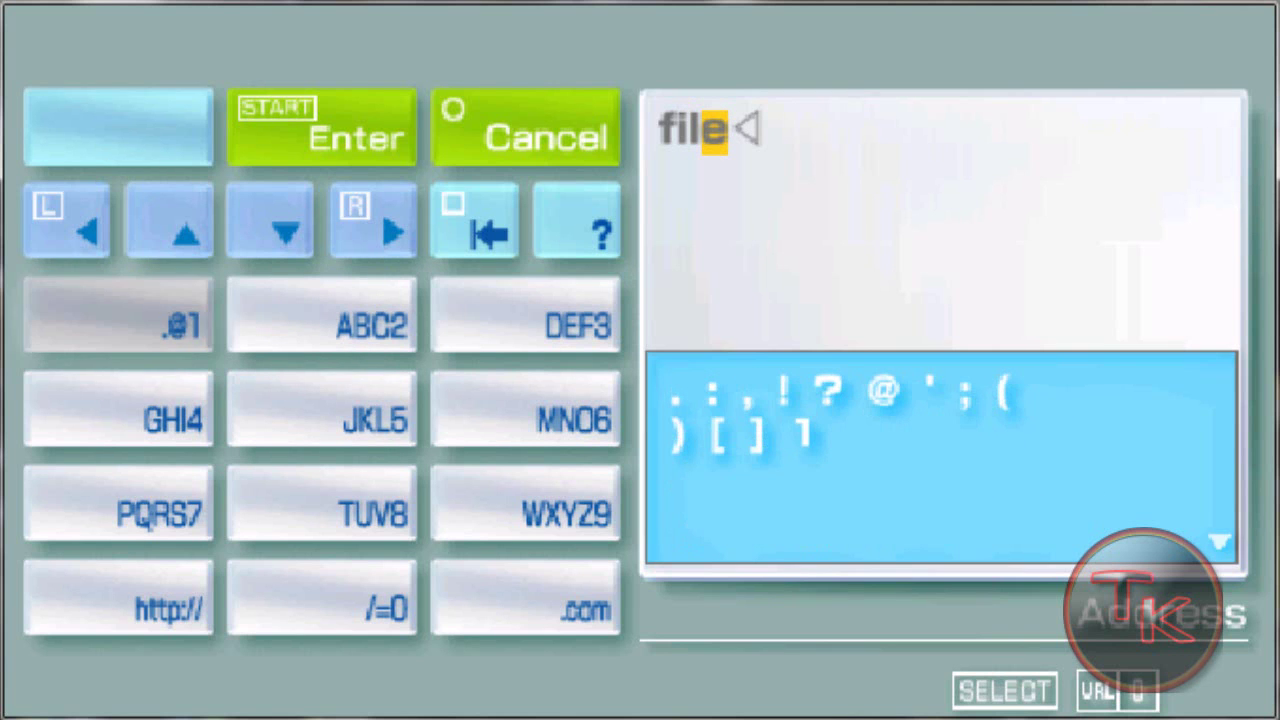
pyautogui.press('z')
pyautogui.press('z')
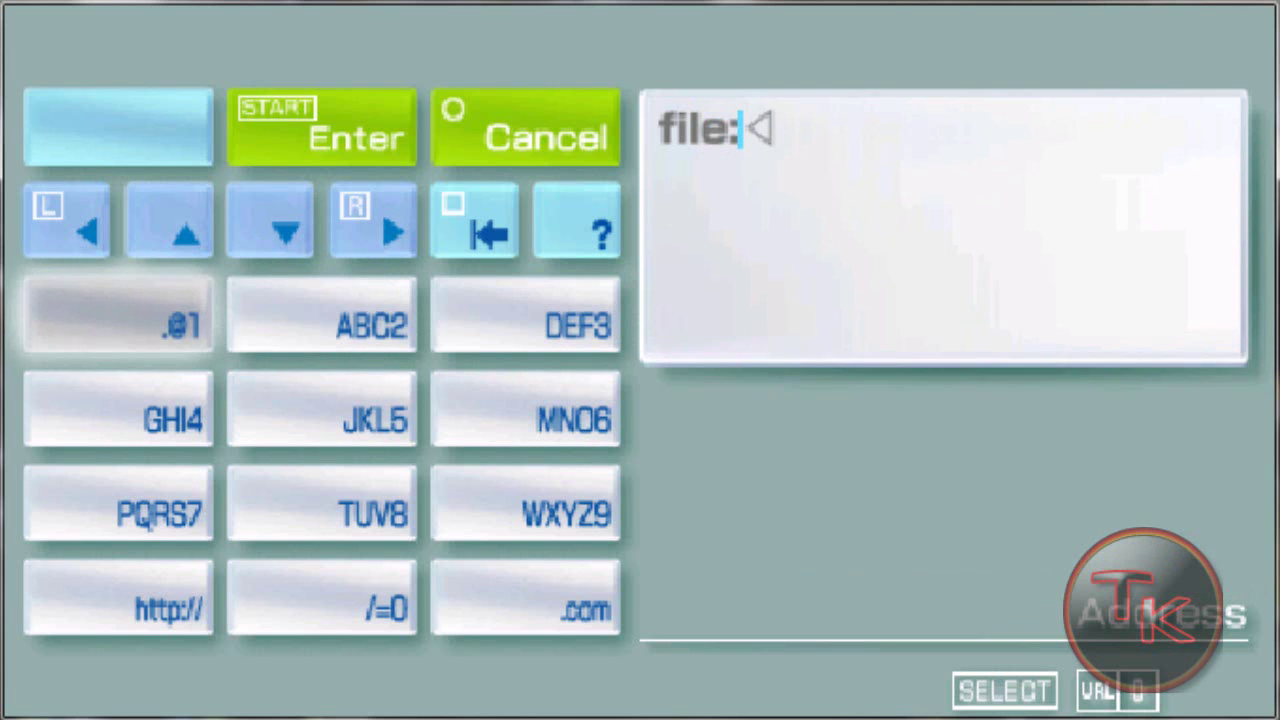
pyautogui.press('Down')
pyautogui.press('Down')
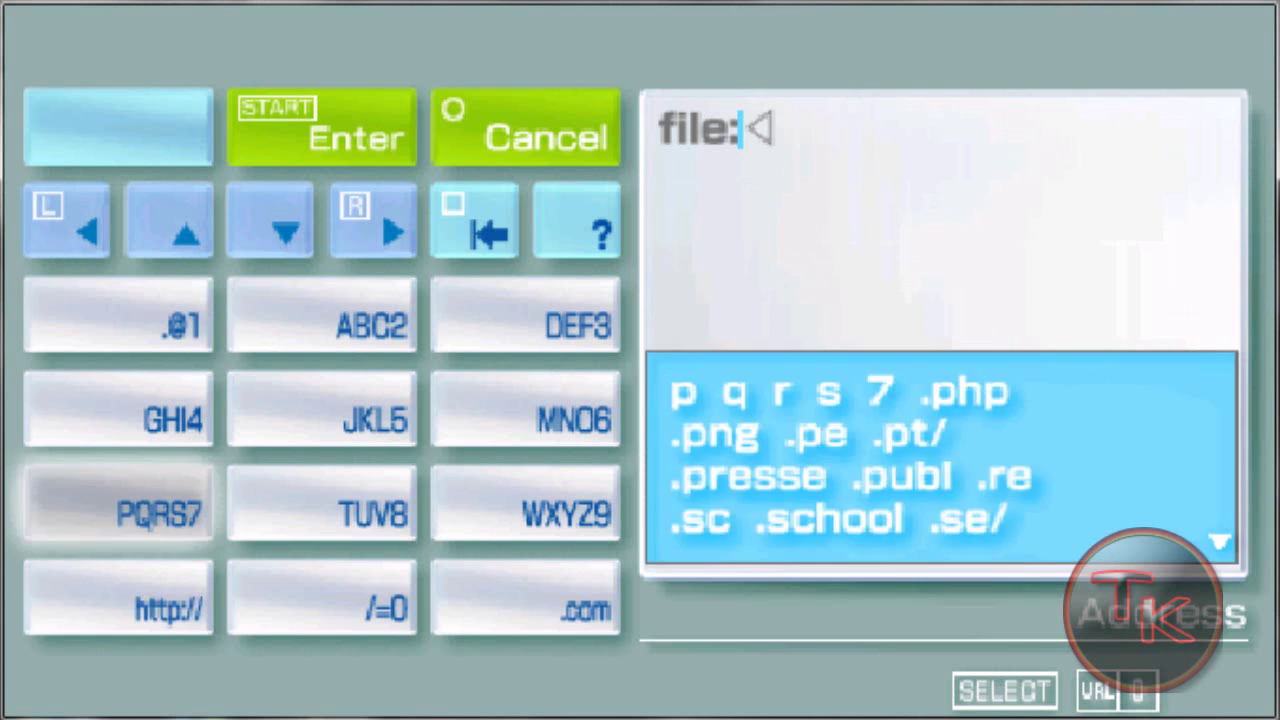
pyautogui.press('Down')
pyautogui.press('Right')
pyautogui.press('z')
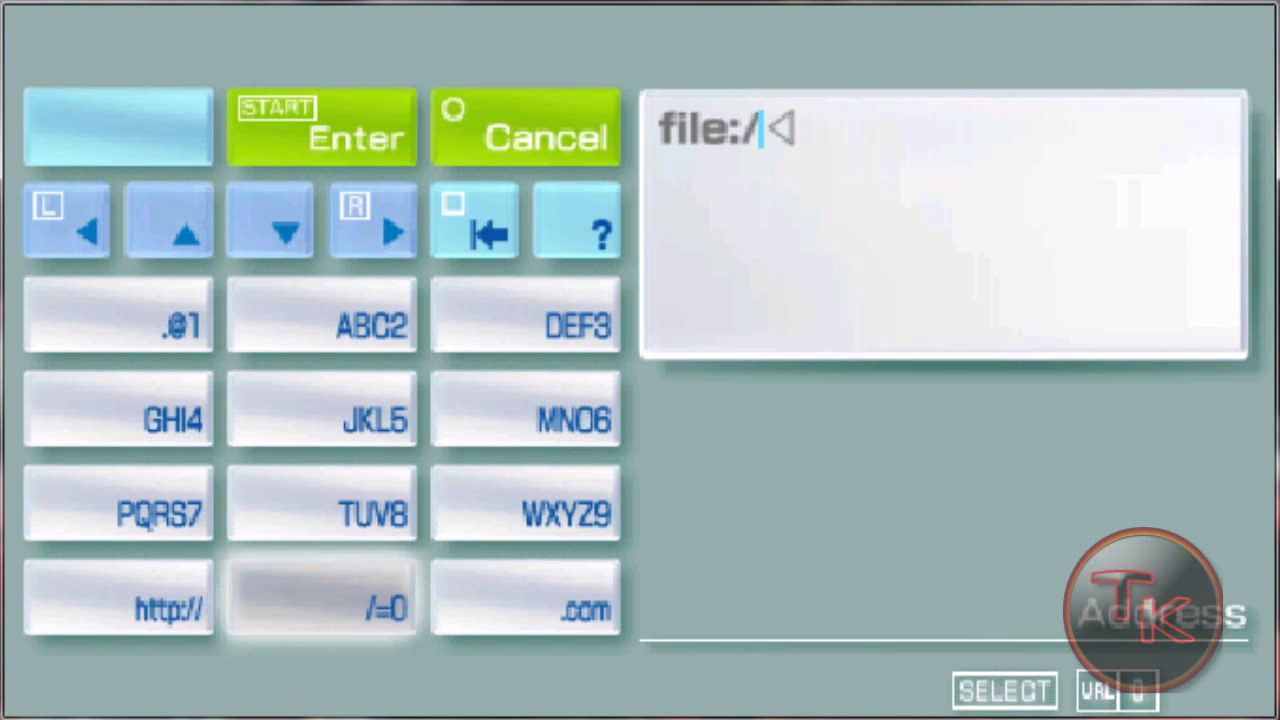
# - Add portals/ to the address, giving file:/portals/
pyautogui.press('Up')
pyautogui.press('Left')
pyautogui.press('x')
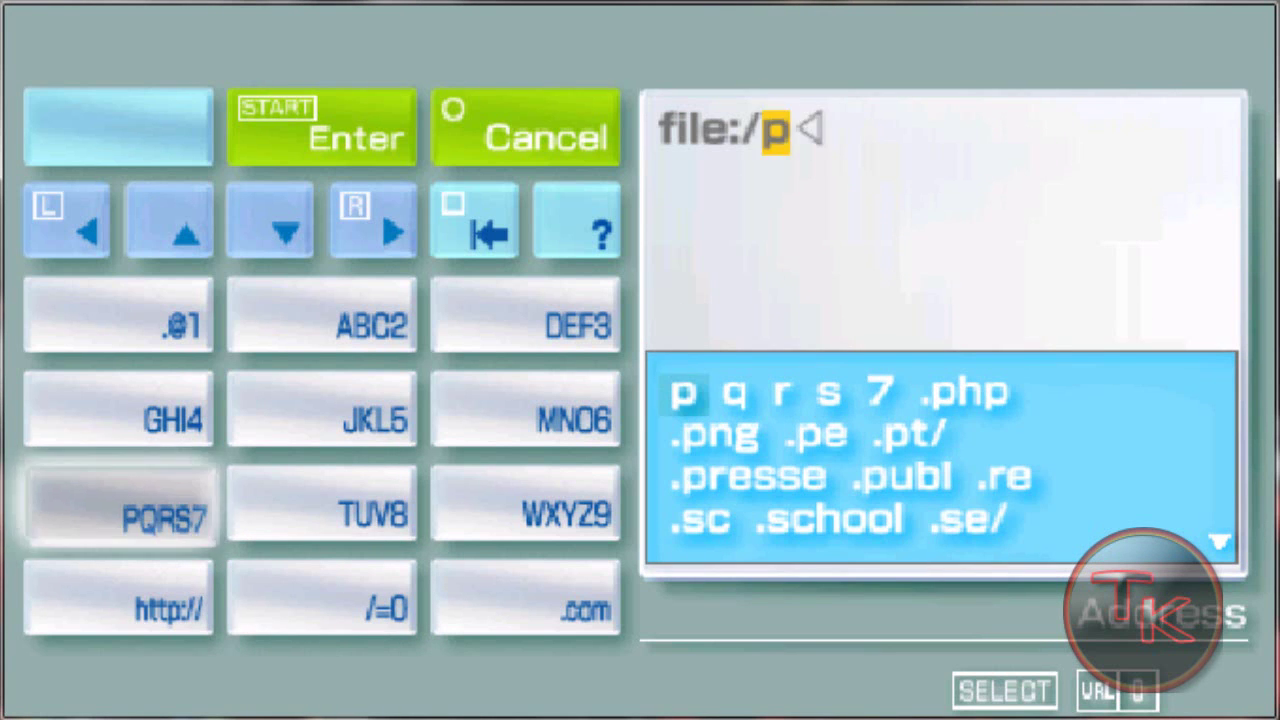
pyautogui.press('x')
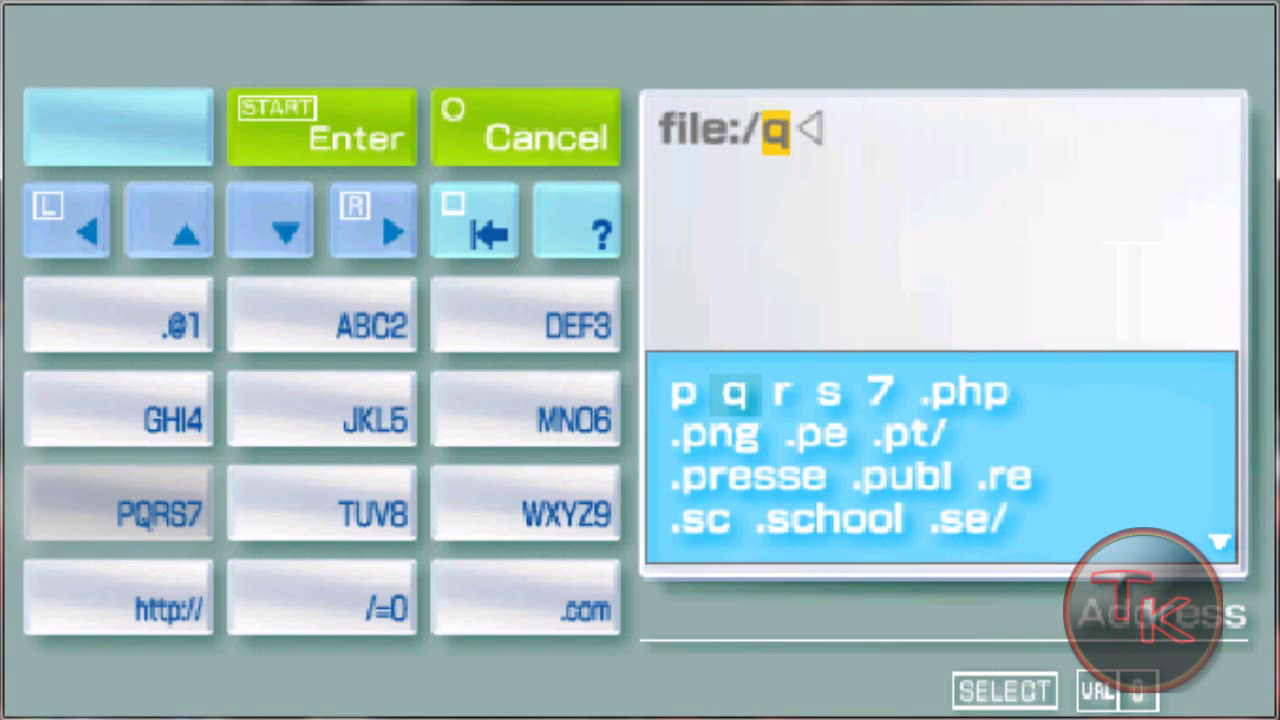
pyautogui.press('a')
pyautogui.press('x')
pyautogui.press('Right')
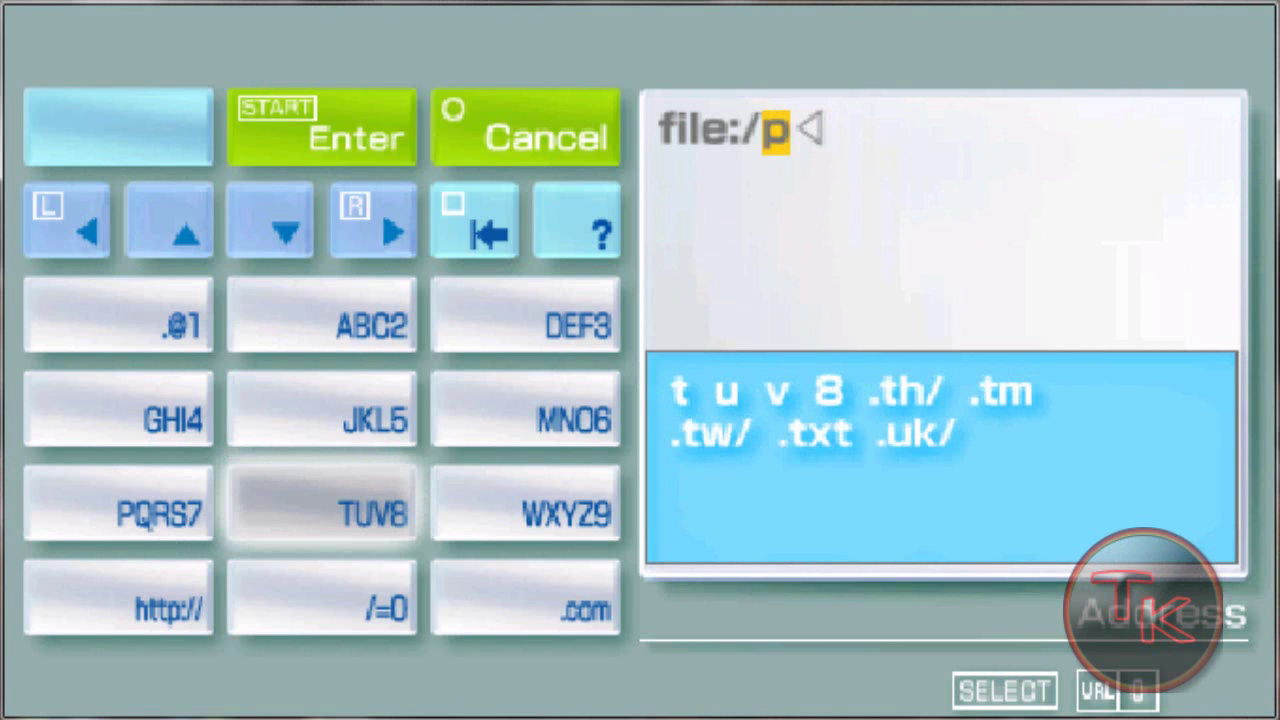
pyautogui.press('Up')
pyautogui.press('Right')
pyautogui.press('x')
pyautogui.press('x')
pyautogui.press('x')
pyautogui.press('Left')
pyautogui.press('Down')
pyautogui.press('Left')
pyautogui.press('x')
pyautogui.press('x')
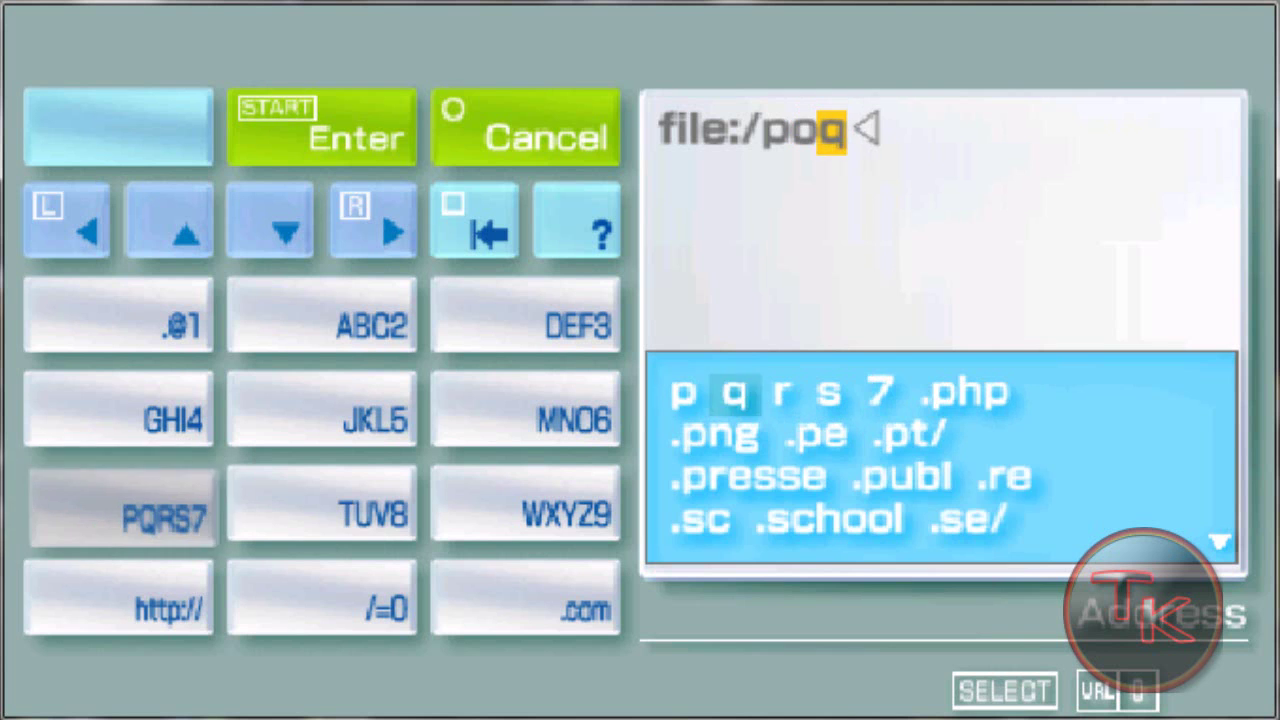
pyautogui.press('x')
pyautogui.press('Right')
pyautogui.press('x')
pyautogui.press('Up')
pyautogui.press('Up')
pyautogui.press('x')
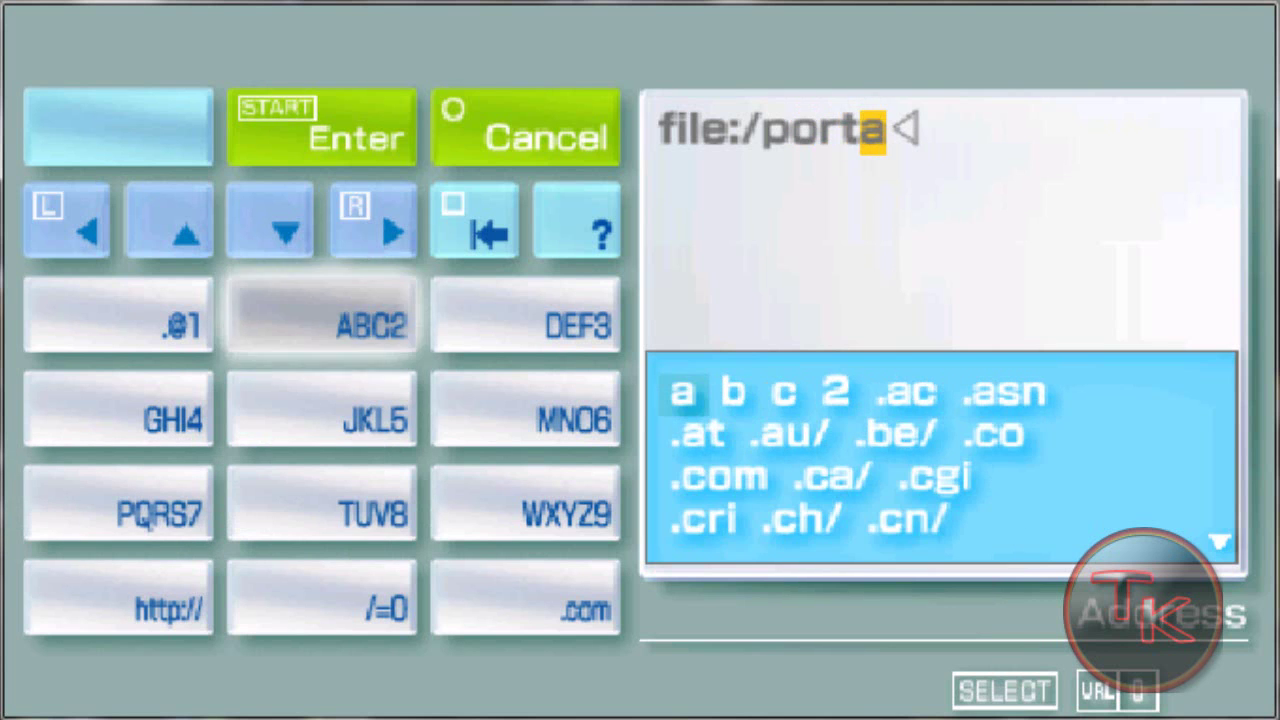
pyautogui.press('Down')
pyautogui.press('x')
pyautogui.press('x')
pyautogui.press('x')
pyautogui.press('Down')
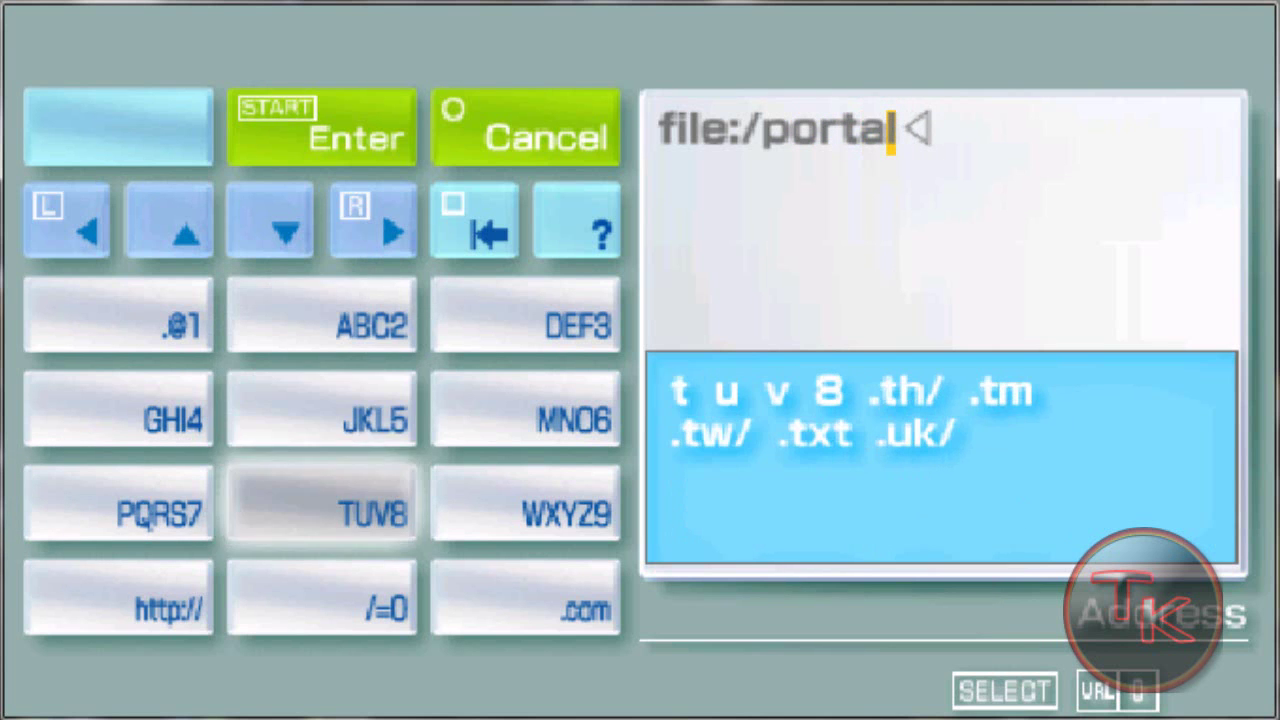
pyautogui.press('Left')
pyautogui.press('x')
pyautogui.press('x')
pyautogui.press('x')
pyautogui.press('x')
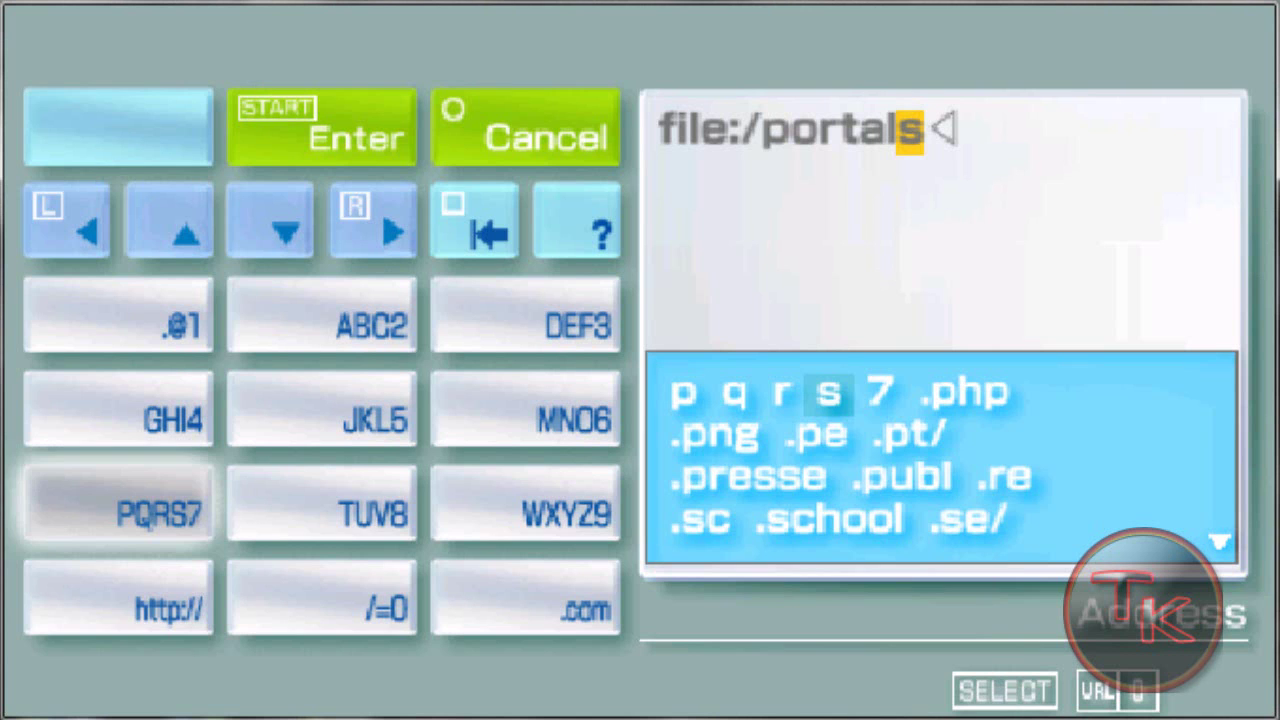
pyautogui.press('Down')
pyautogui.press('Right')
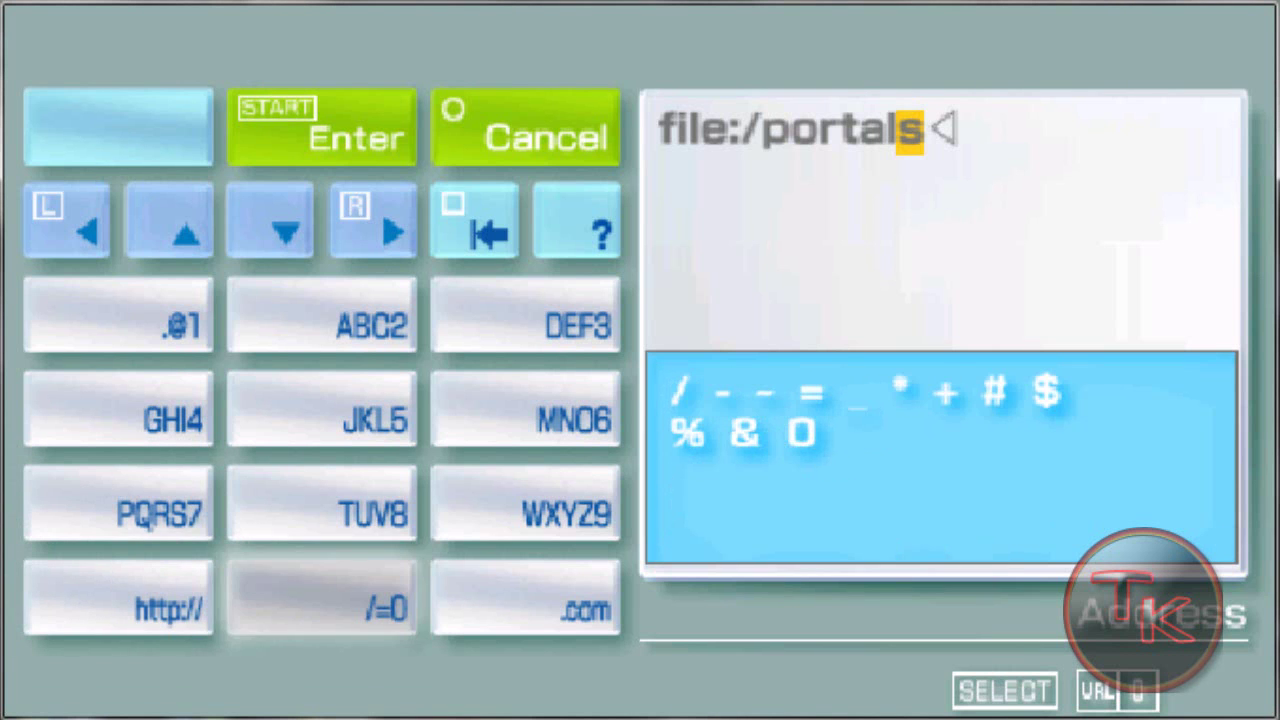
pyautogui.press('Return')
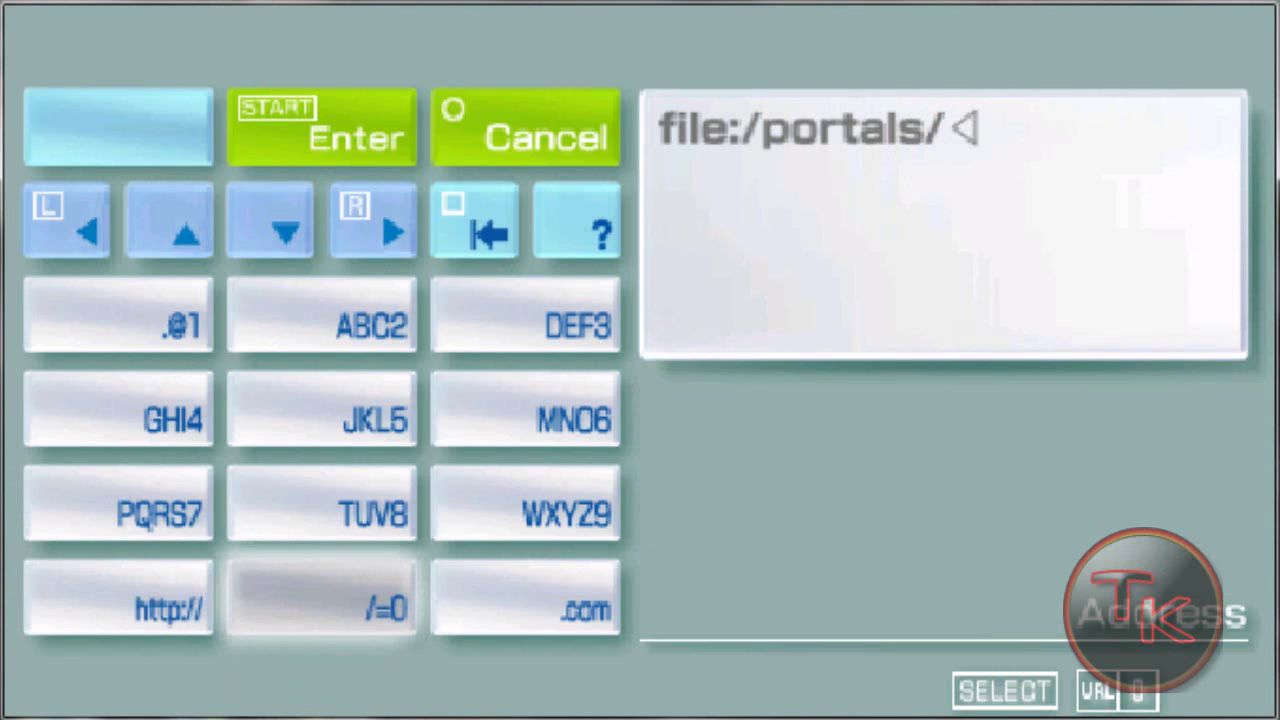
# - Add win7/ to the address, giving file:/portals/win7/
pyautogui.press('Up')
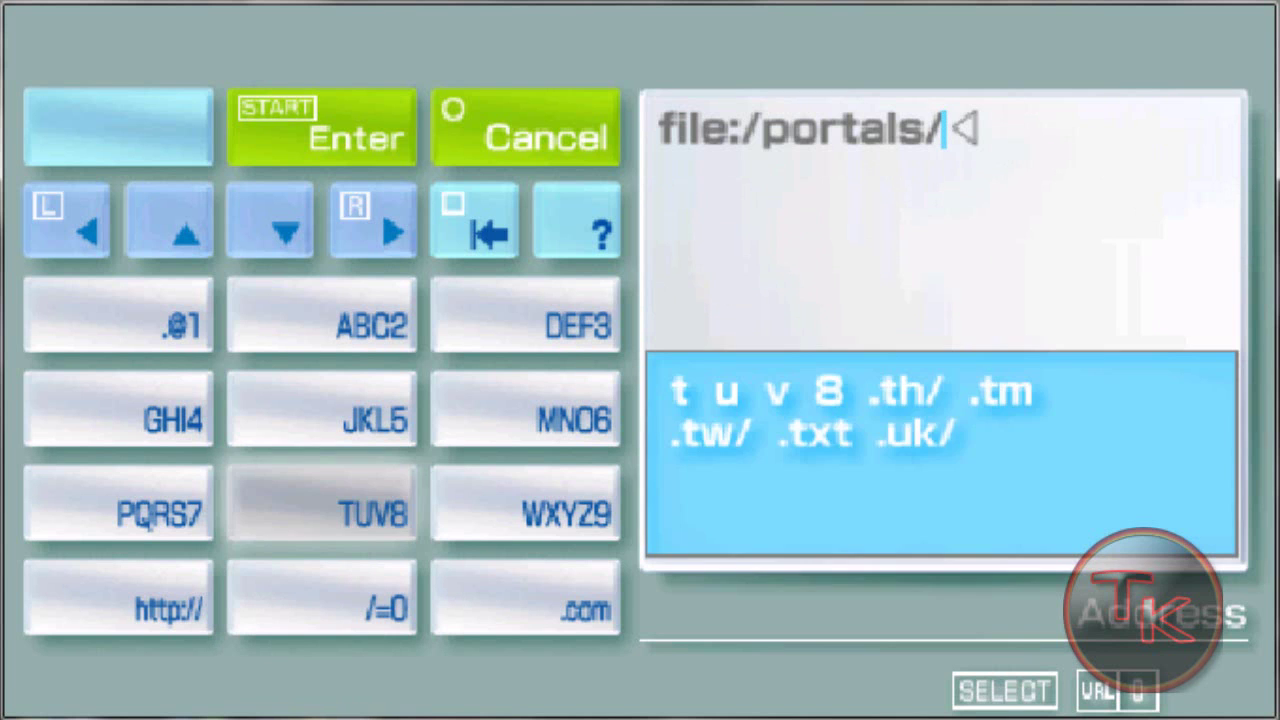
pyautogui.press('Right')
pyautogui.press('Return')
pyautogui.press('Left')
pyautogui.press('Left')
pyautogui.press('Up')
pyautogui.press('Return')
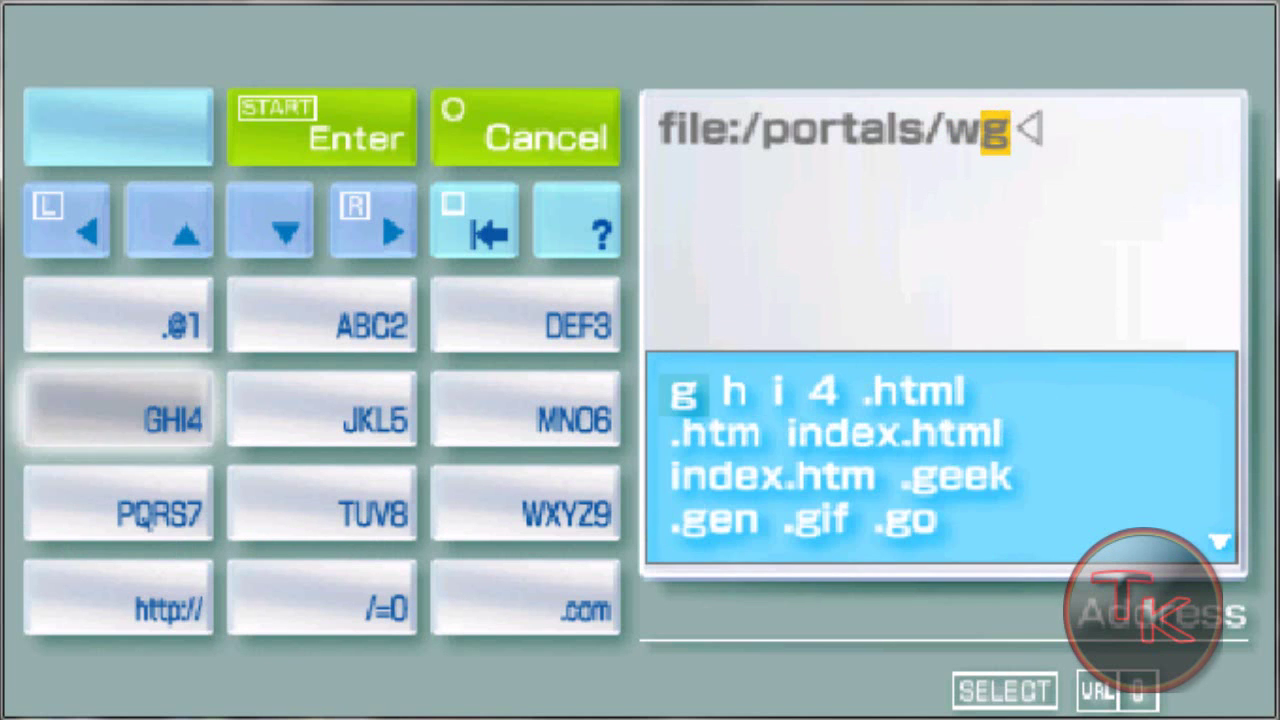
pyautogui.press('Return')
pyautogui.press('Return')
pyautogui.press('Right')
pyautogui.press('Right')
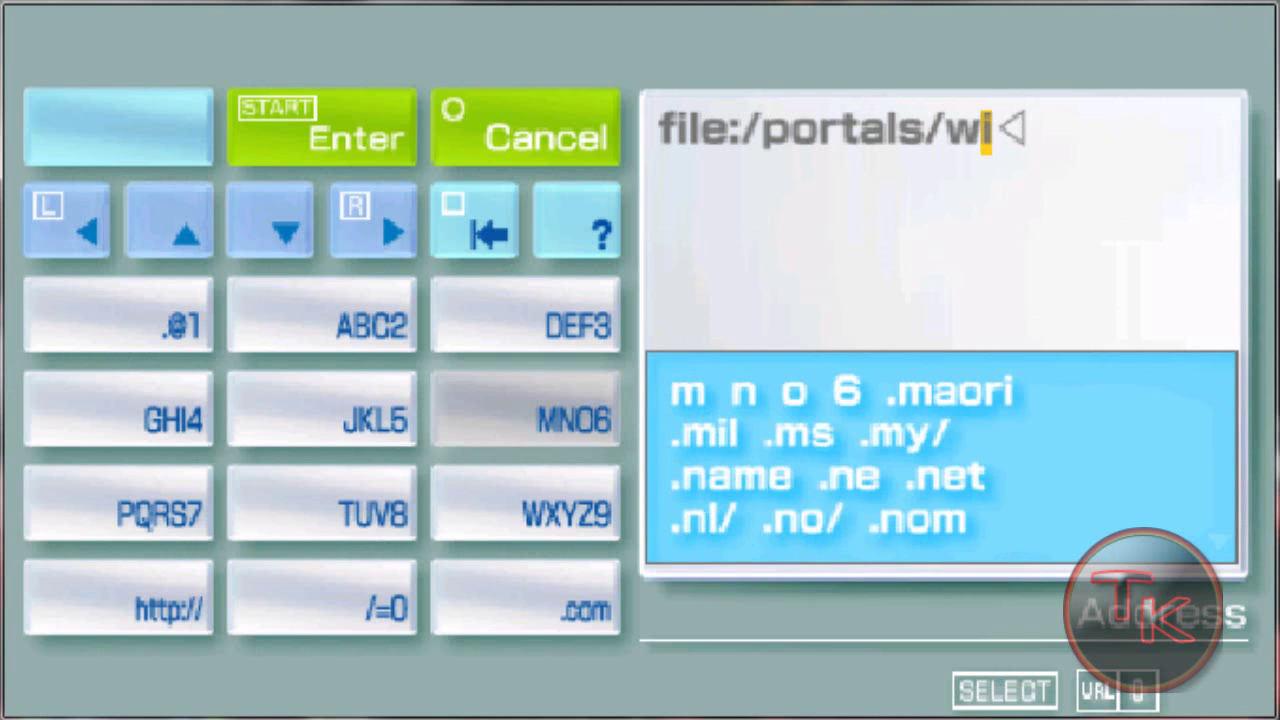
pyautogui.press('Return')
pyautogui.press('Return')
pyautogui.press('Left')
pyautogui.press('Down')
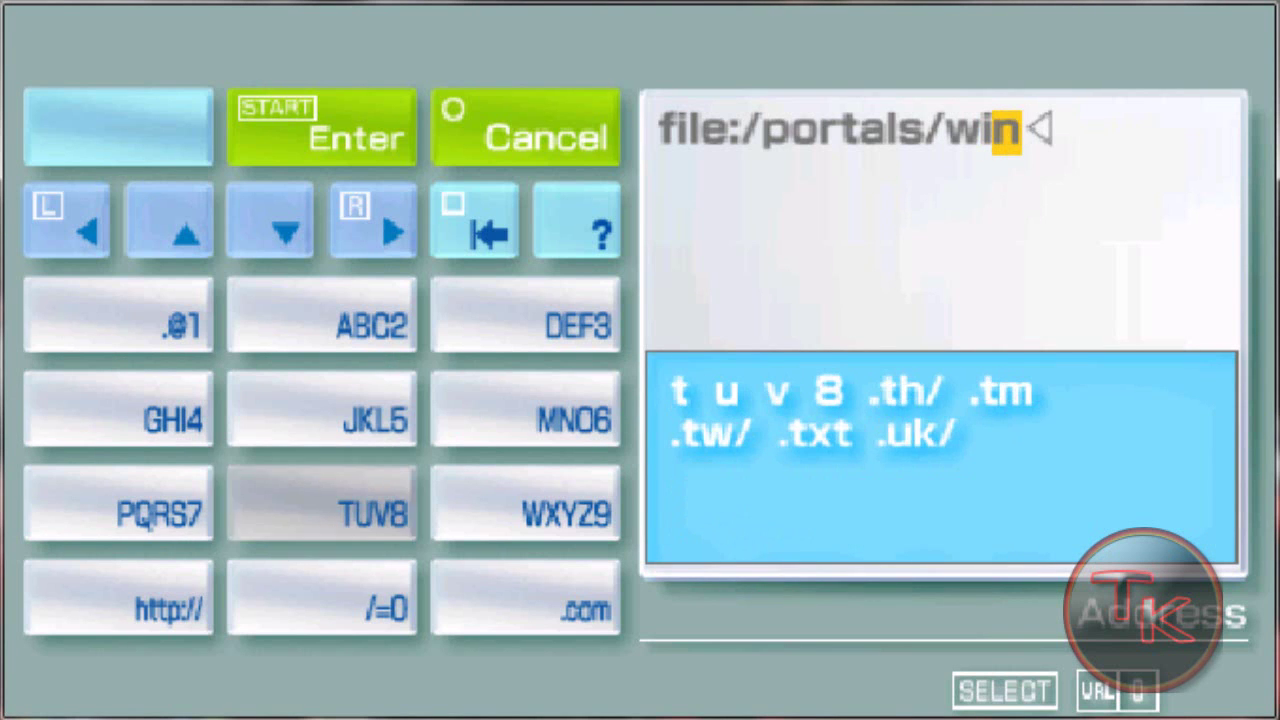
pyautogui.press('Left')
pyautogui.press('Return')
pyautogui.press('Return')
pyautogui.press('Return')
pyautogui.press('Return')
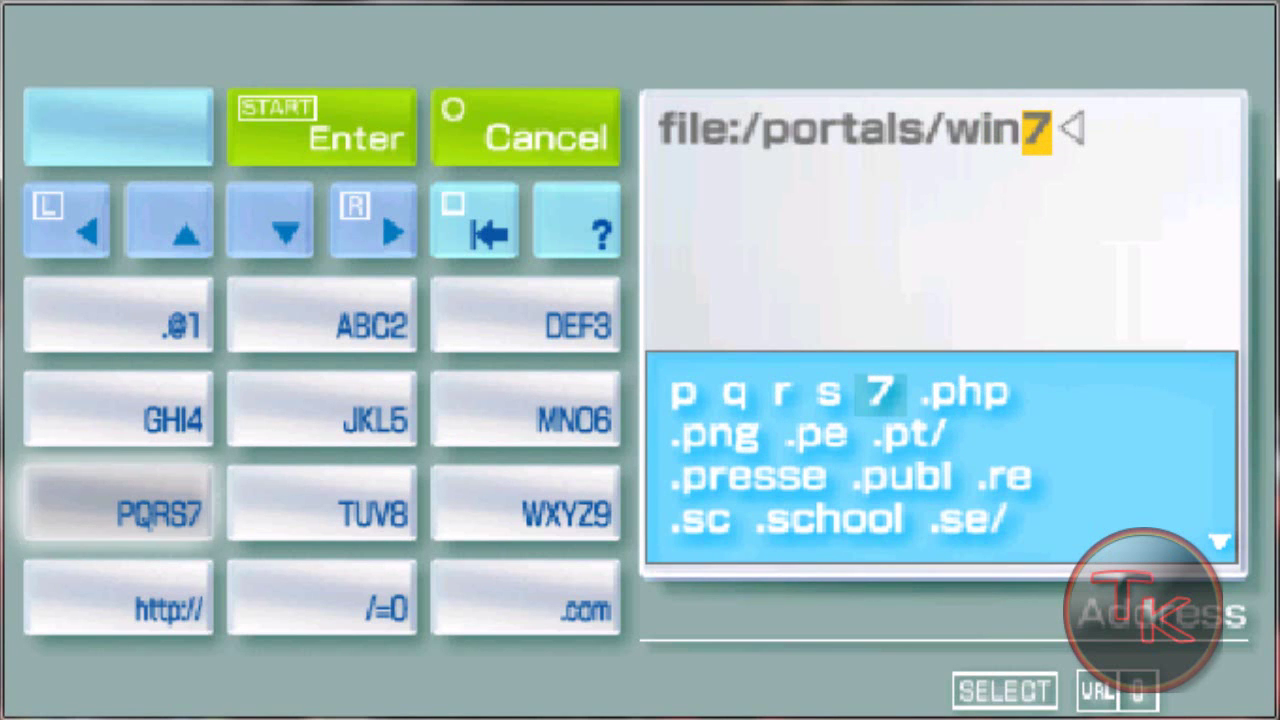
pyautogui.press('Down')
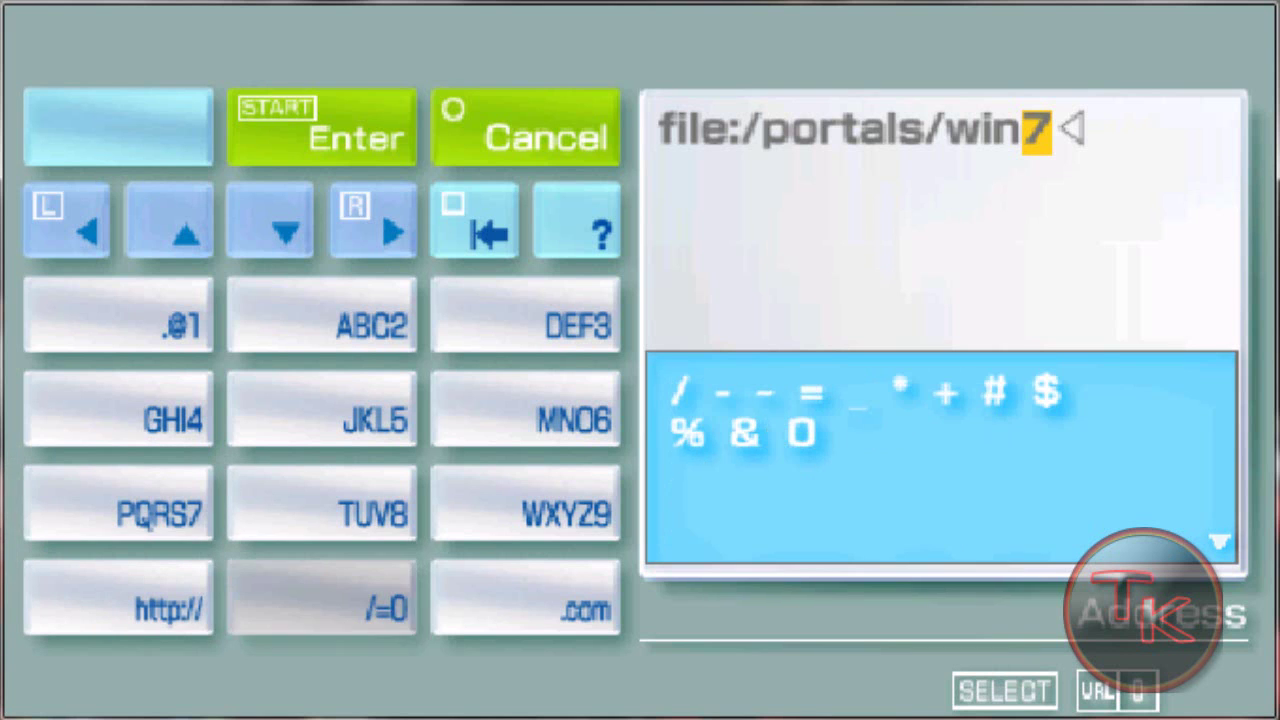
pyautogui.press('Right')
pyautogui.press('Return')
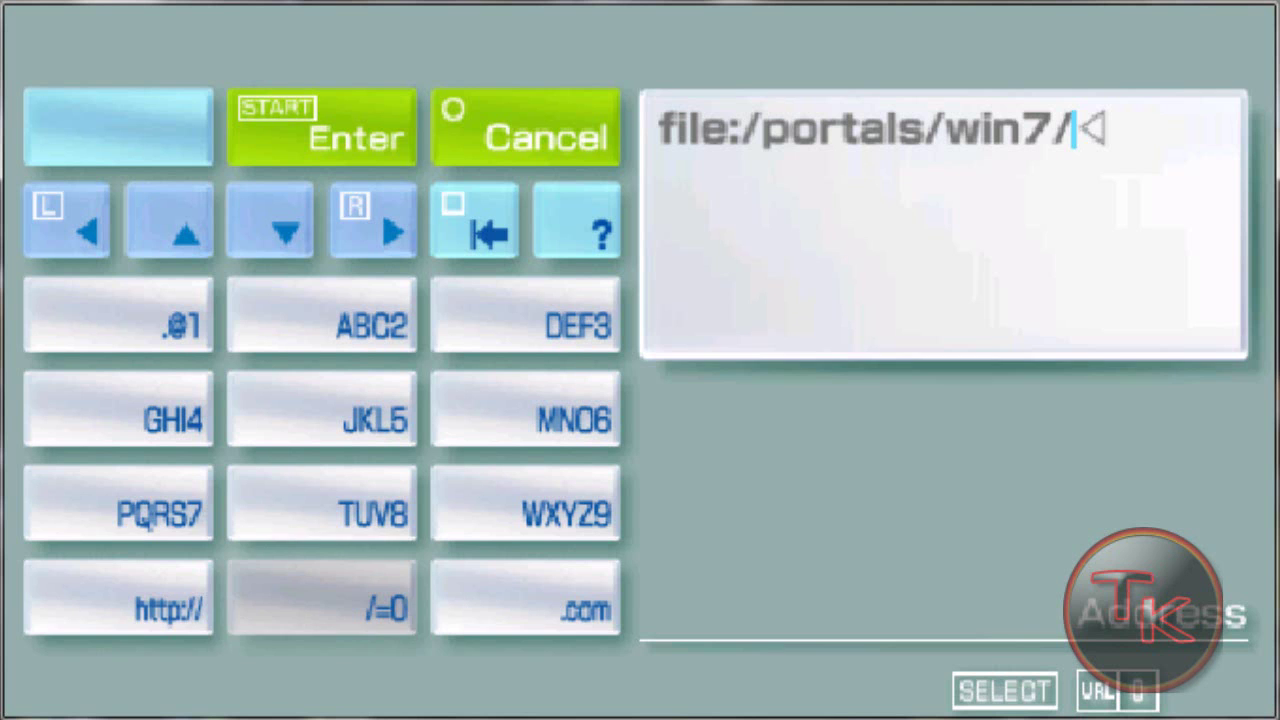
# - Finish the address with index.html and load file:/portals/win7/index.html
pyautogui.press('Left')
pyautogui.press('Up')
pyautogui.press('Up')
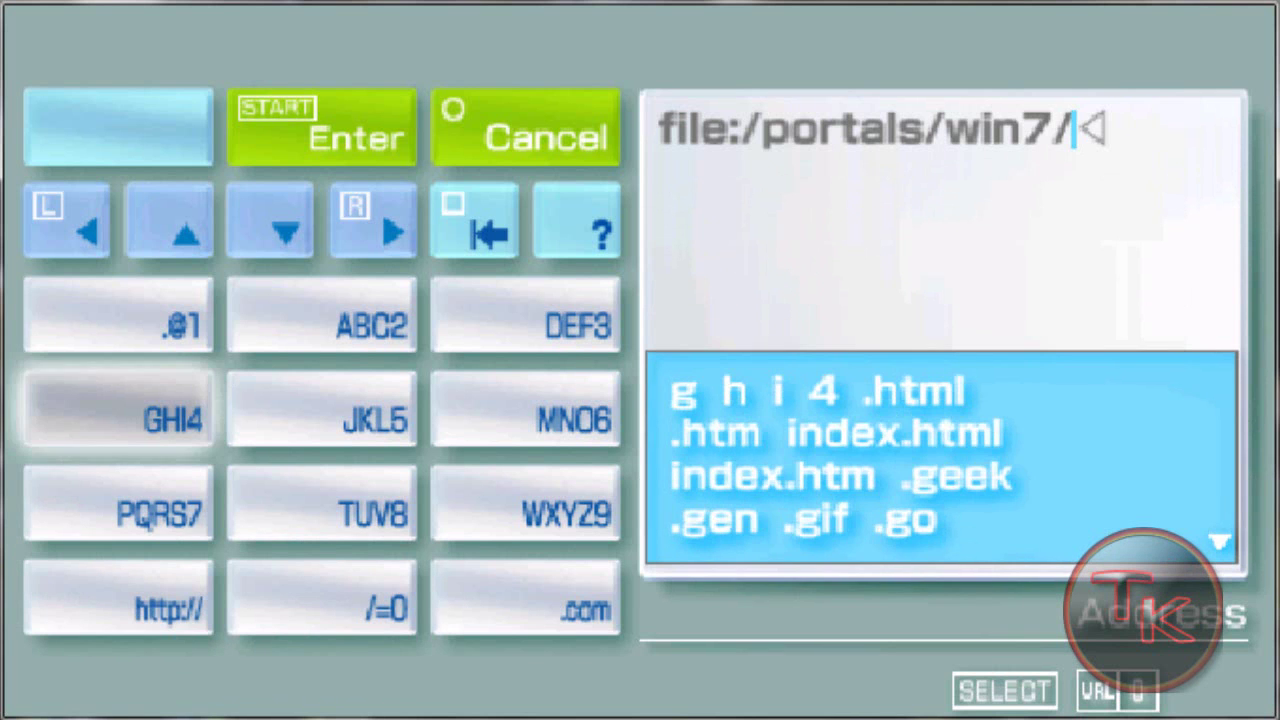
pyautogui.press('x')
pyautogui.press('x')
pyautogui.press('x')
pyautogui.press('Right')
pyautogui.press('Right')
pyautogui.press('x')
pyautogui.press('x')
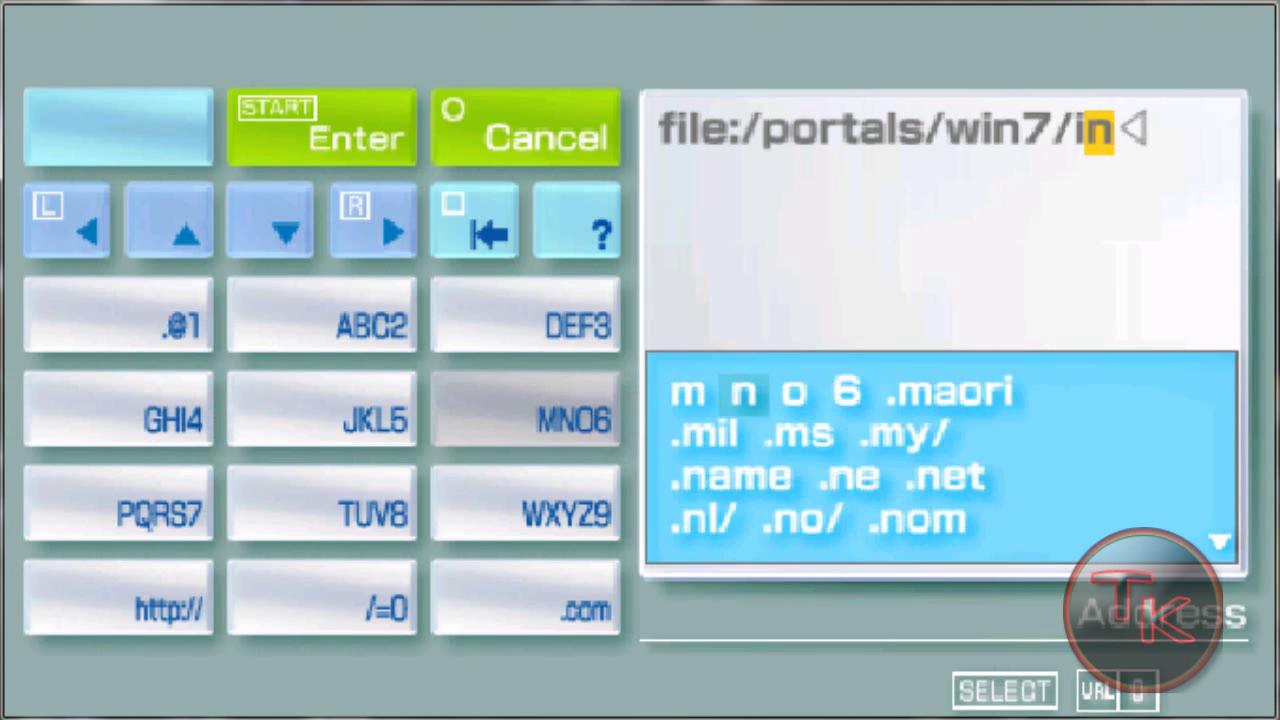
pyautogui.press('Up')
pyautogui.press('x')
pyautogui.press('x')
pyautogui.press('x')
pyautogui.press('Down')
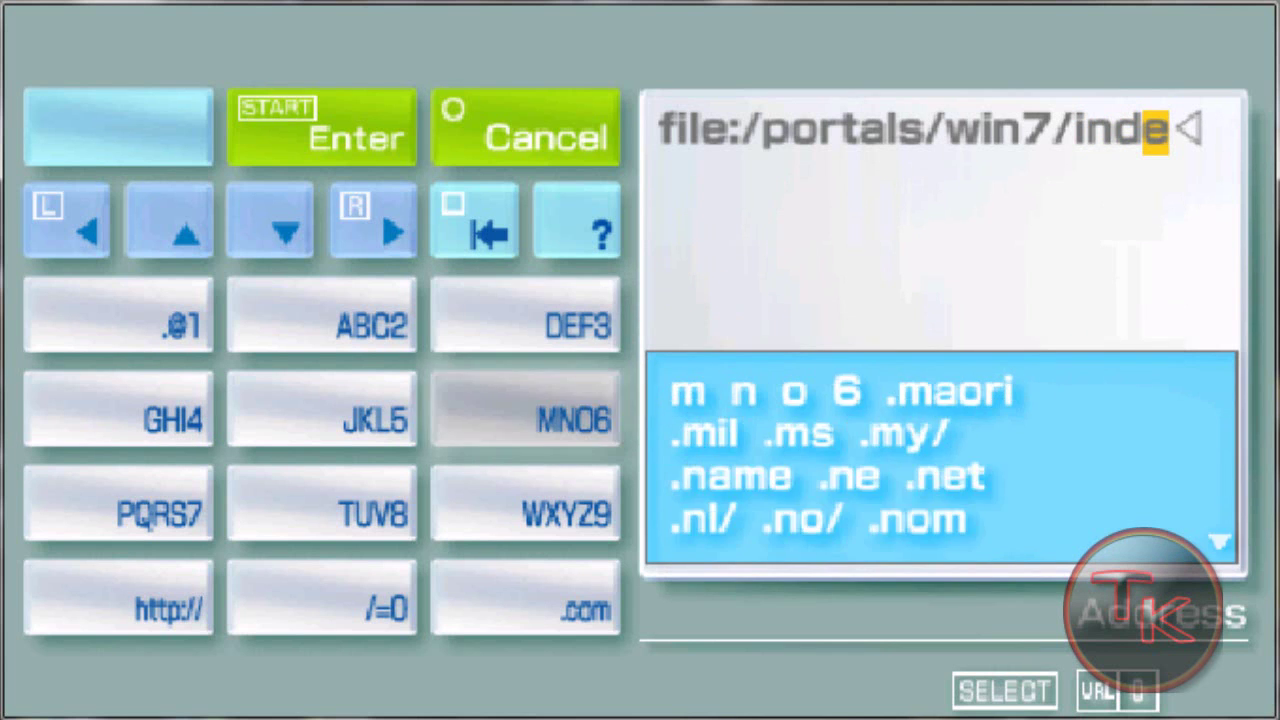
pyautogui.press('Left')
pyautogui.press('Right')
pyautogui.press('Down')
pyautogui.press('x')
pyautogui.press('x')
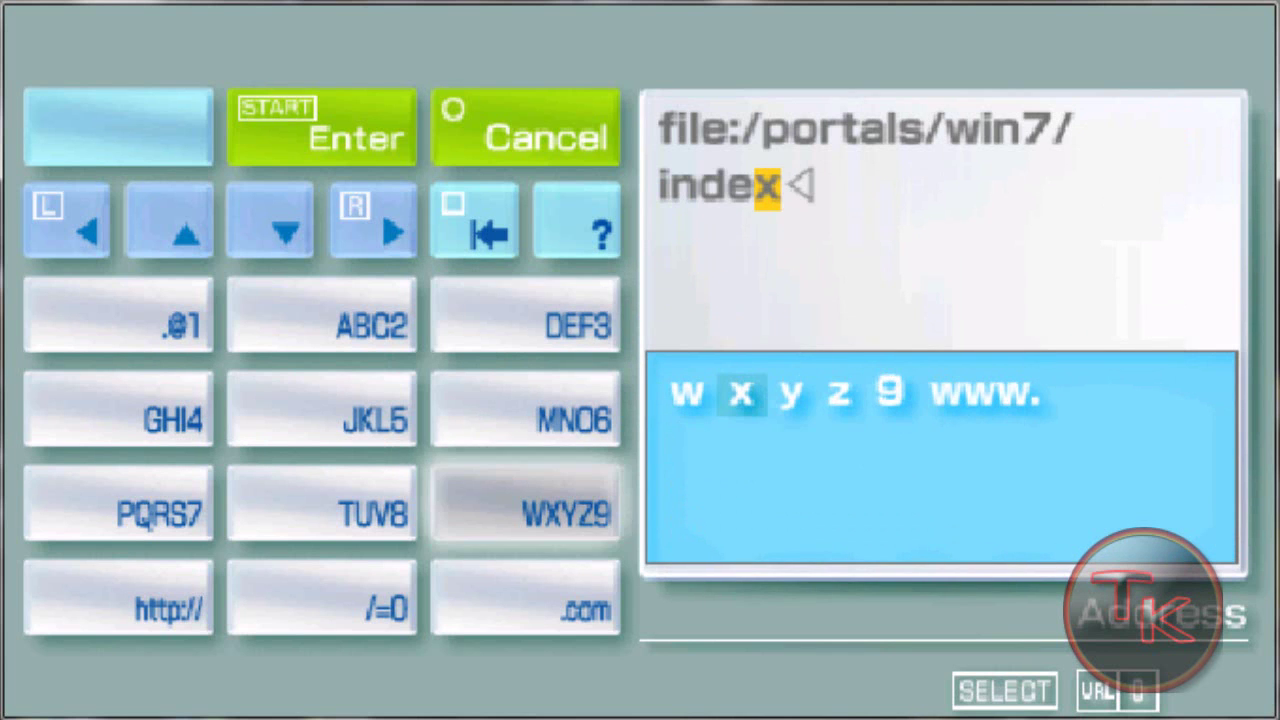
pyautogui.press('Down')
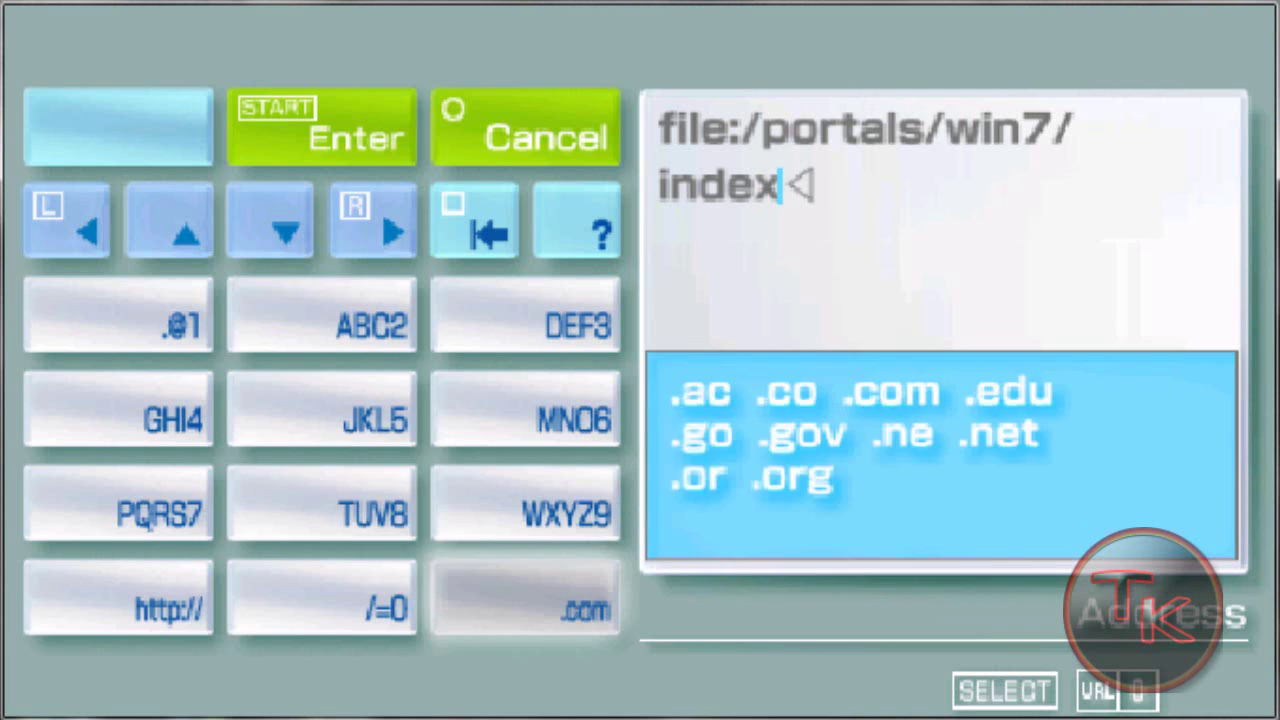
pyautogui.press('Left')
pyautogui.press('Up')
pyautogui.press('Up')
pyautogui.press('Up')
pyautogui.press('Left')
pyautogui.press('x')
pyautogui.press('Down')
pyautogui.press('x')
pyautogui.press('x')
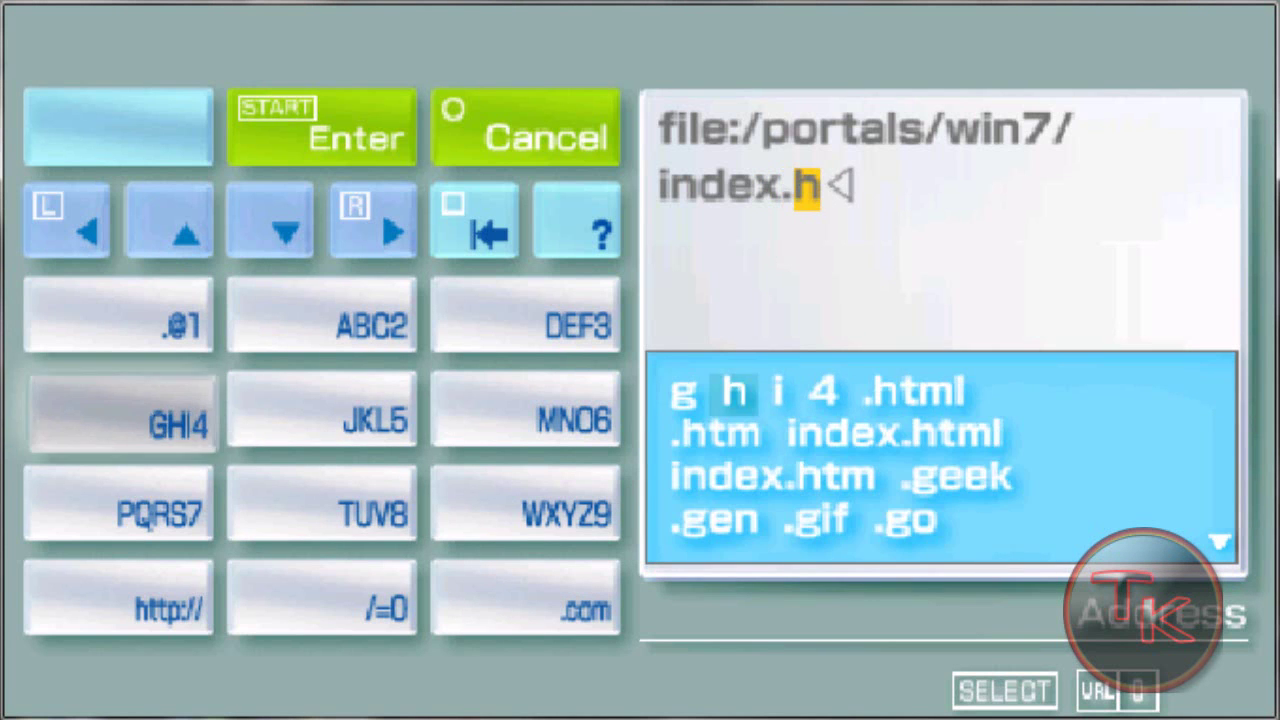
pyautogui.press('Right')
pyautogui.press('Down')
pyautogui.press('x')
pyautogui.press('Right')
pyautogui.press('Up')
pyautogui.press('x')
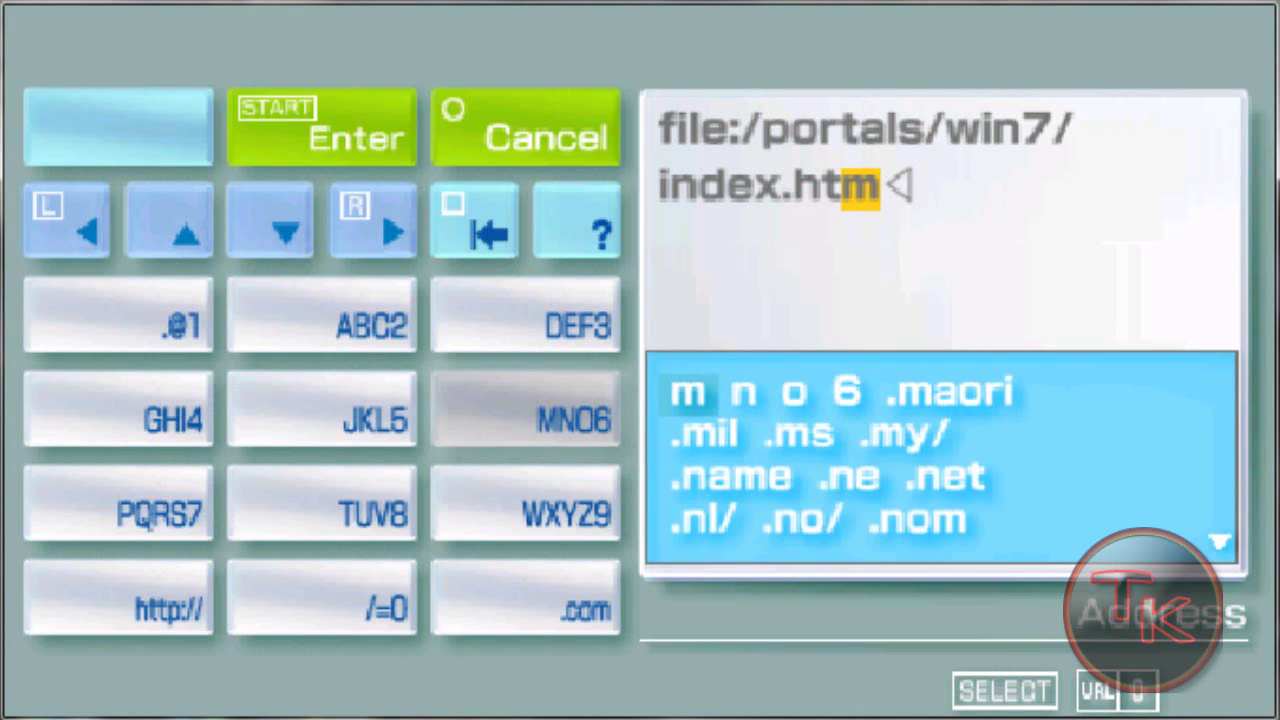
pyautogui.press('Left')
pyautogui.press('x')
pyautogui.press('x')
pyautogui.press('x')
pyautogui.press('Return')
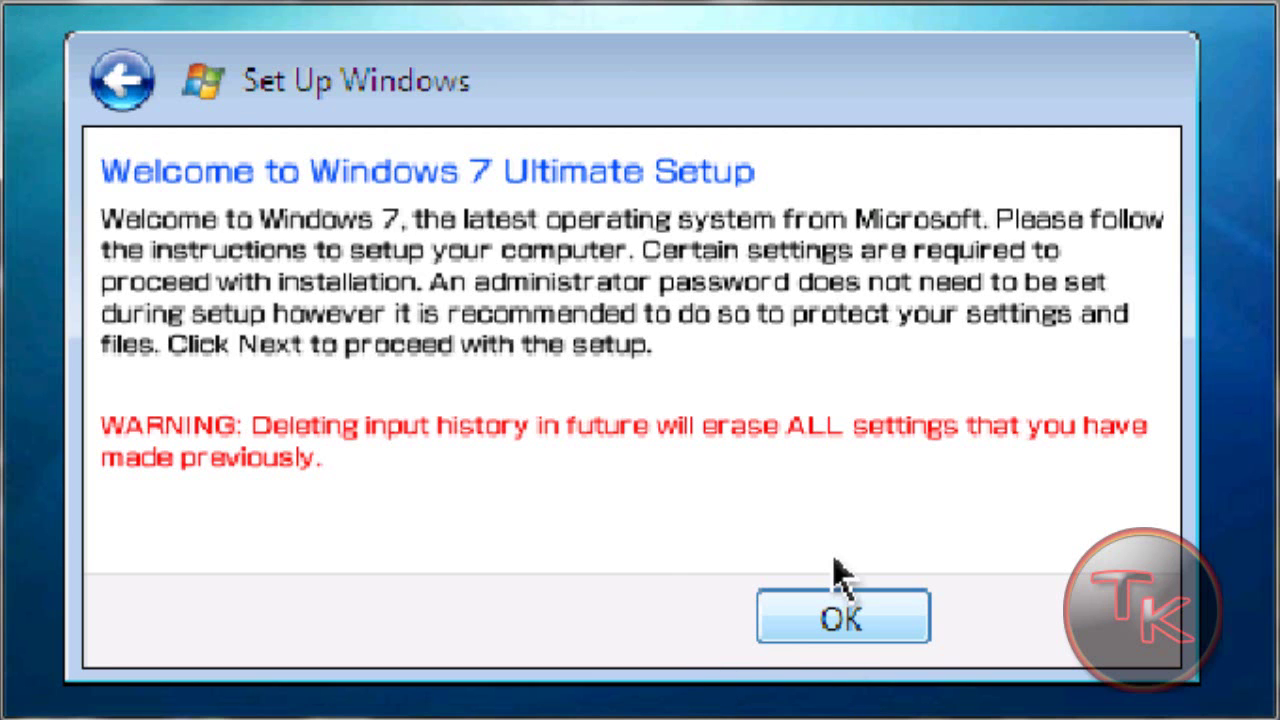
# - Acknowledge the welcome notice with OK and start the Windows 7 setup
pyautogui.click(842, 620)
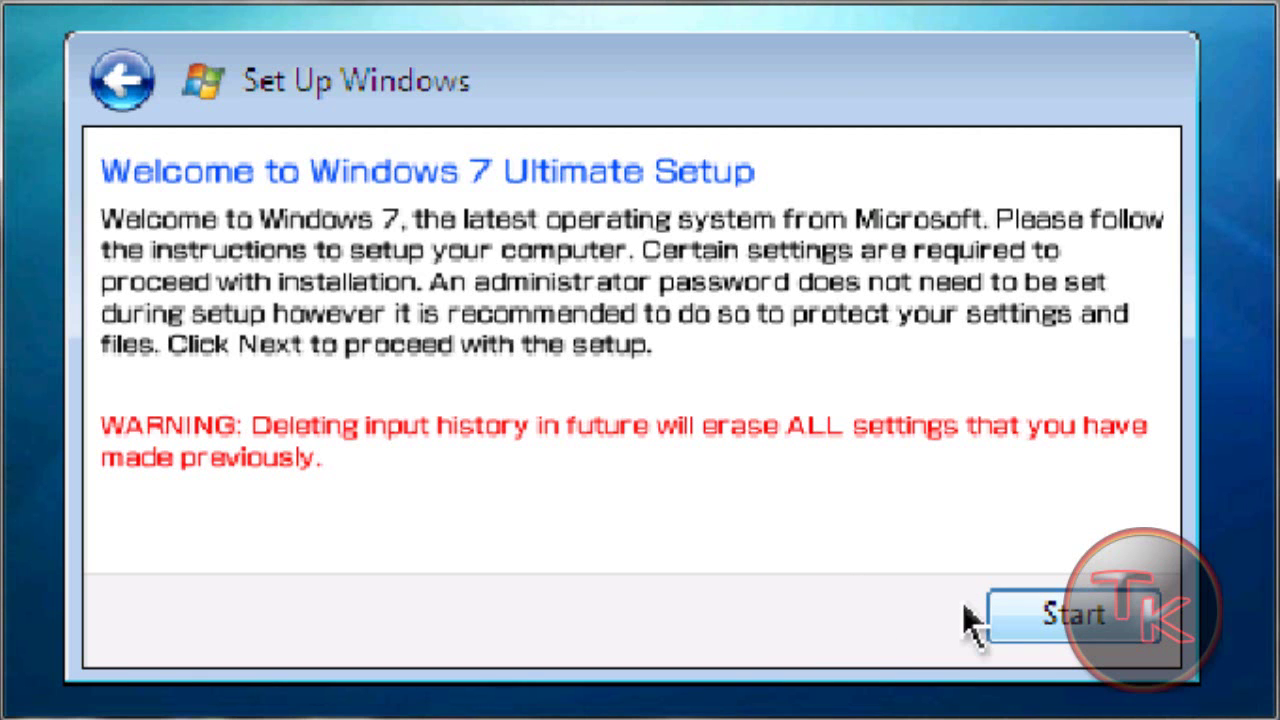
pyautogui.click(1095, 625)
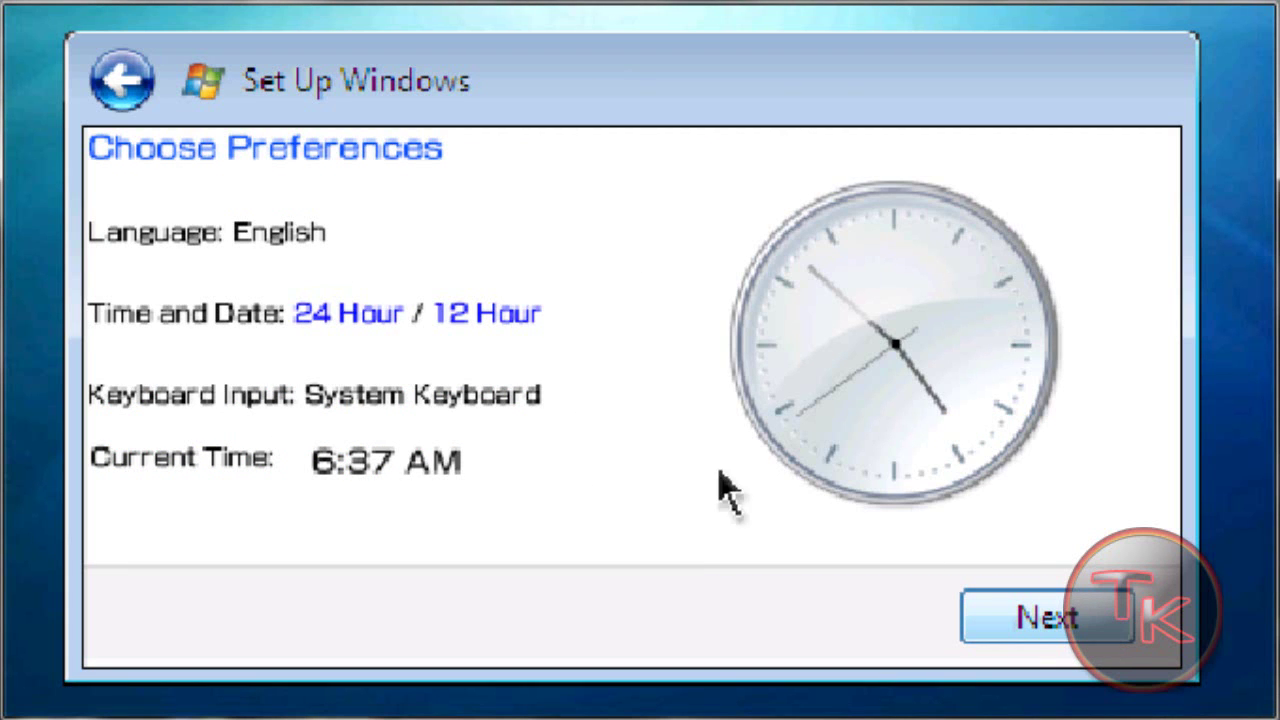
# - Leave Choose Preferences with Next and accept the 12-hour clock alert
pyautogui.click(1015, 610)
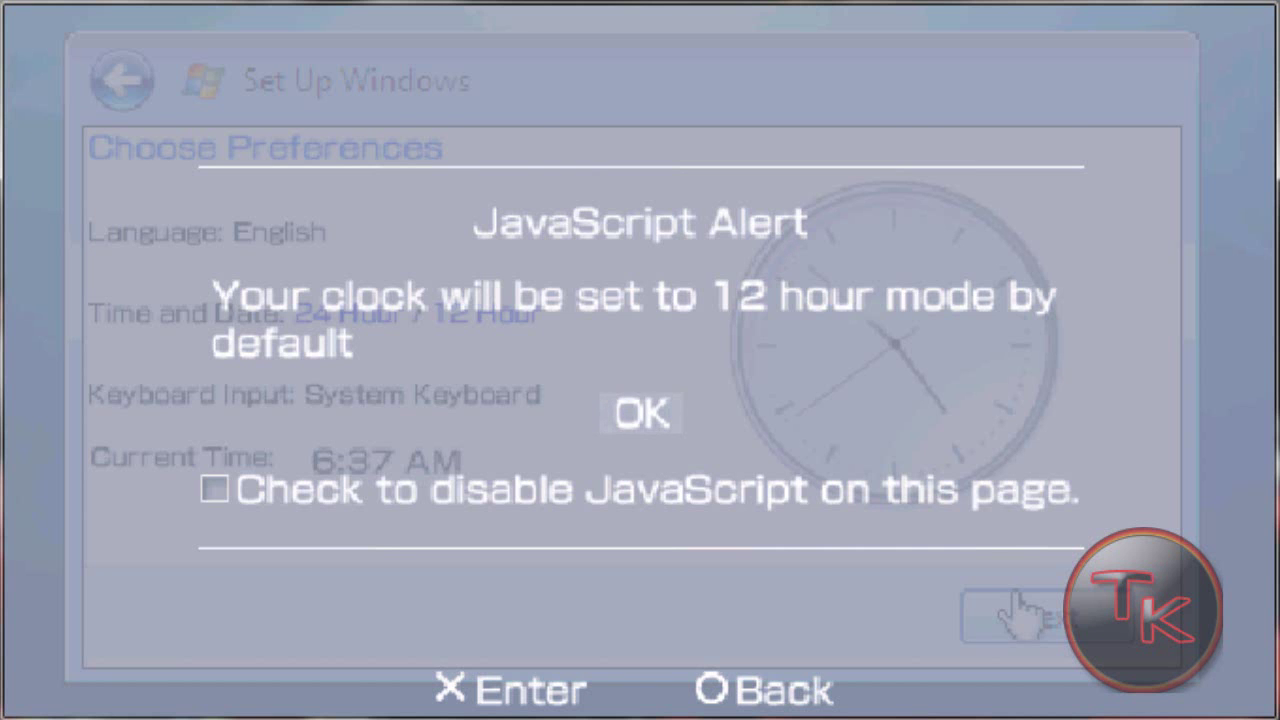
pyautogui.press('Return')
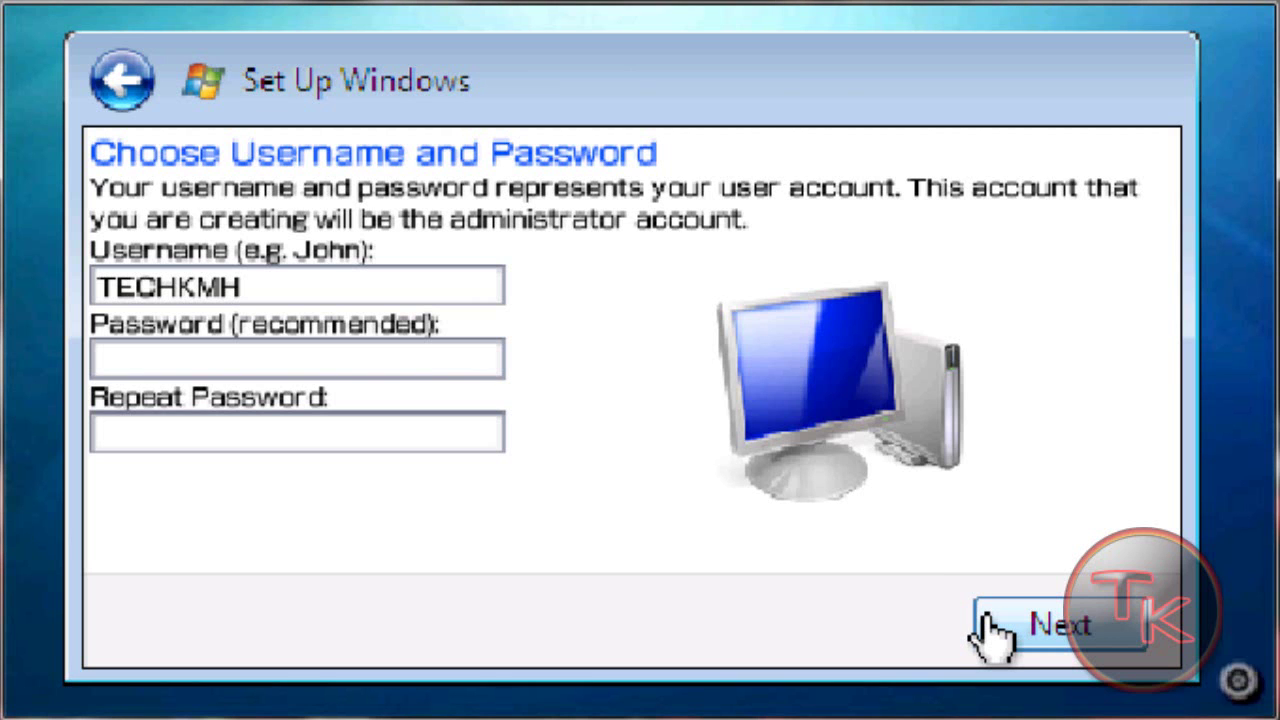
# - Confirm the username TECHKMH and continue past the account step
pyautogui.click(993, 630)
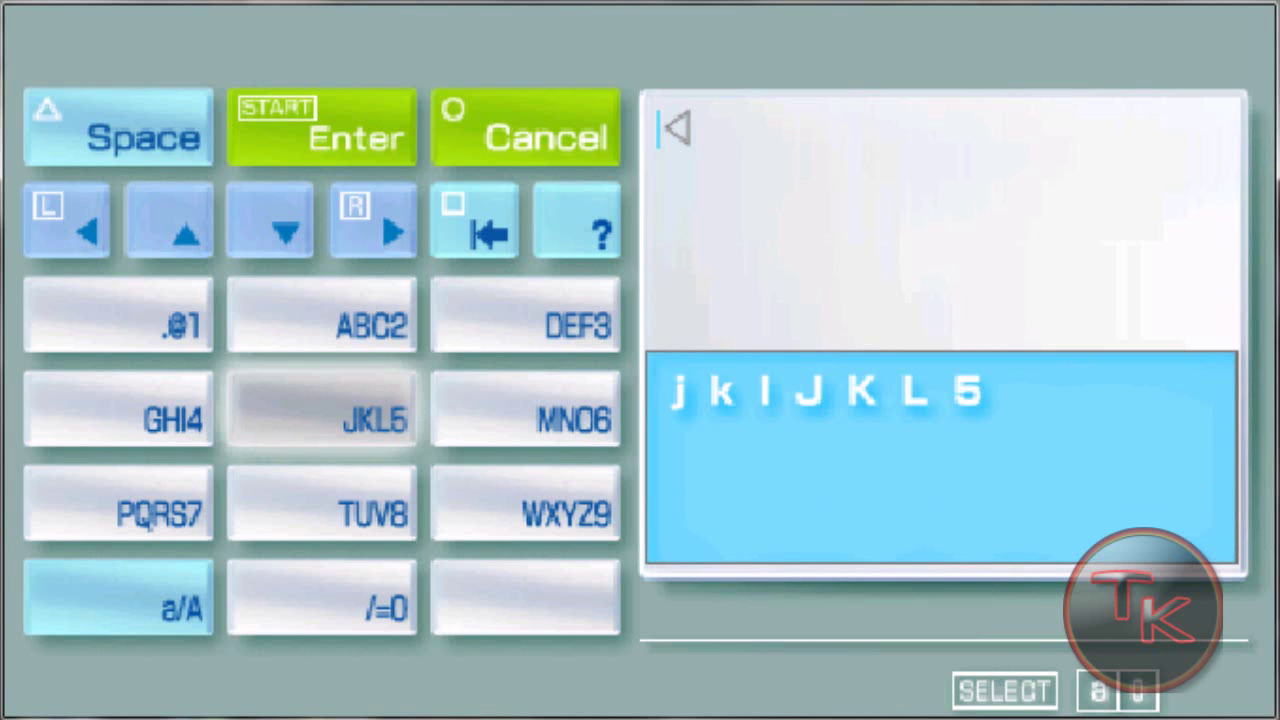
# - Type PSP into the Computer Name field and proceed with Next
pyautogui.press('Down')
pyautogui.press('Left')
pyautogui.press('x')
pyautogui.press('x')
pyautogui.press('x')
pyautogui.press('x')
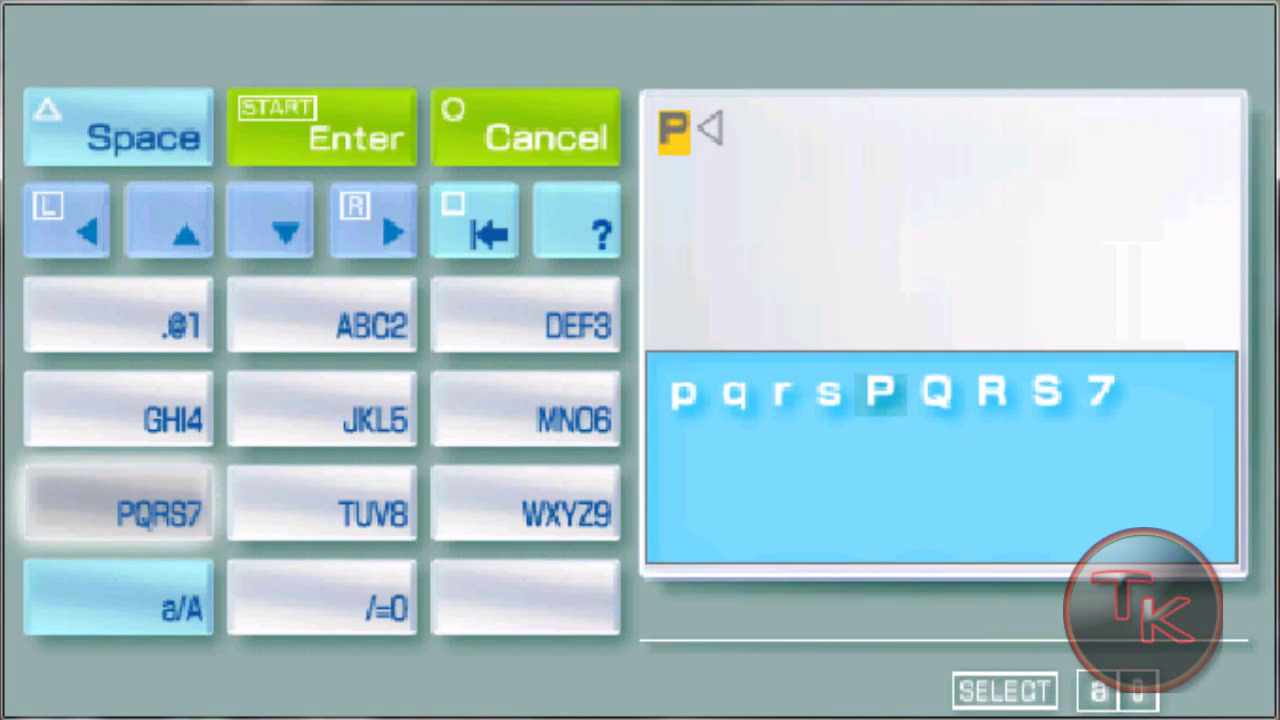
pyautogui.press('x')
pyautogui.press('x')
pyautogui.press('x')
pyautogui.press('x')
pyautogui.press('x')
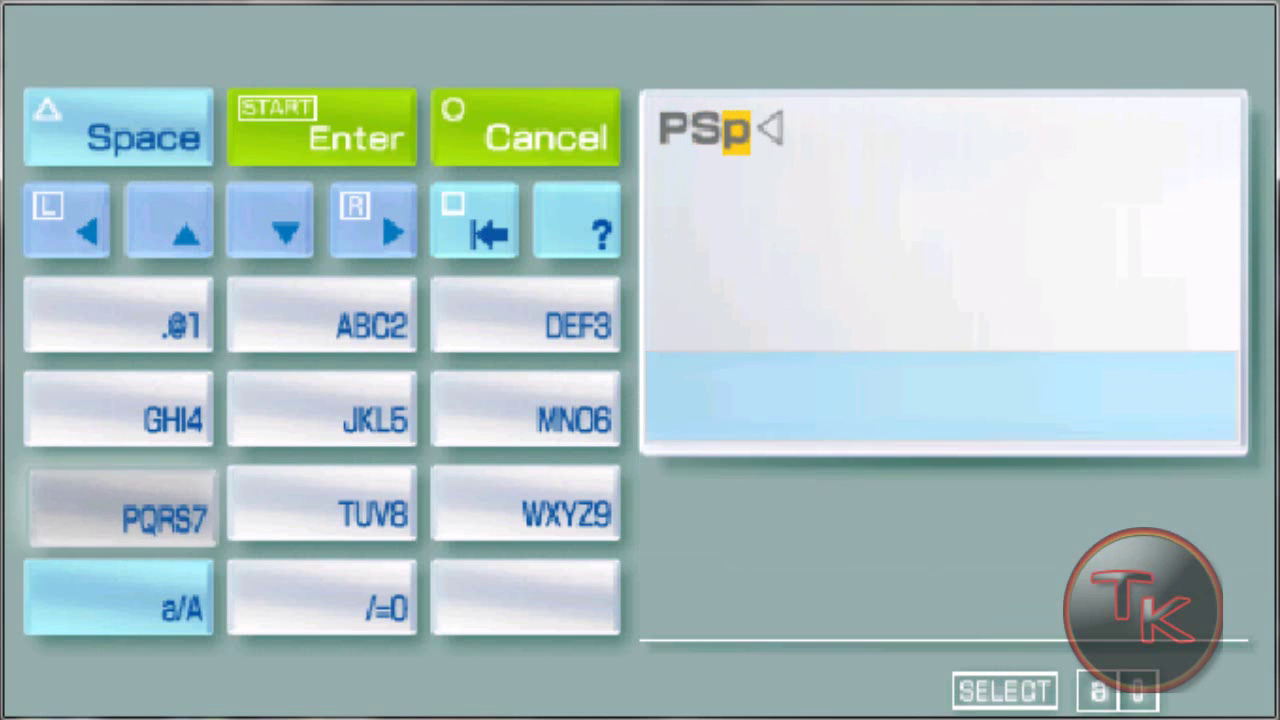
pyautogui.press('x')
pyautogui.press('x')
pyautogui.press('x')
pyautogui.press('x')
pyautogui.press('Return')
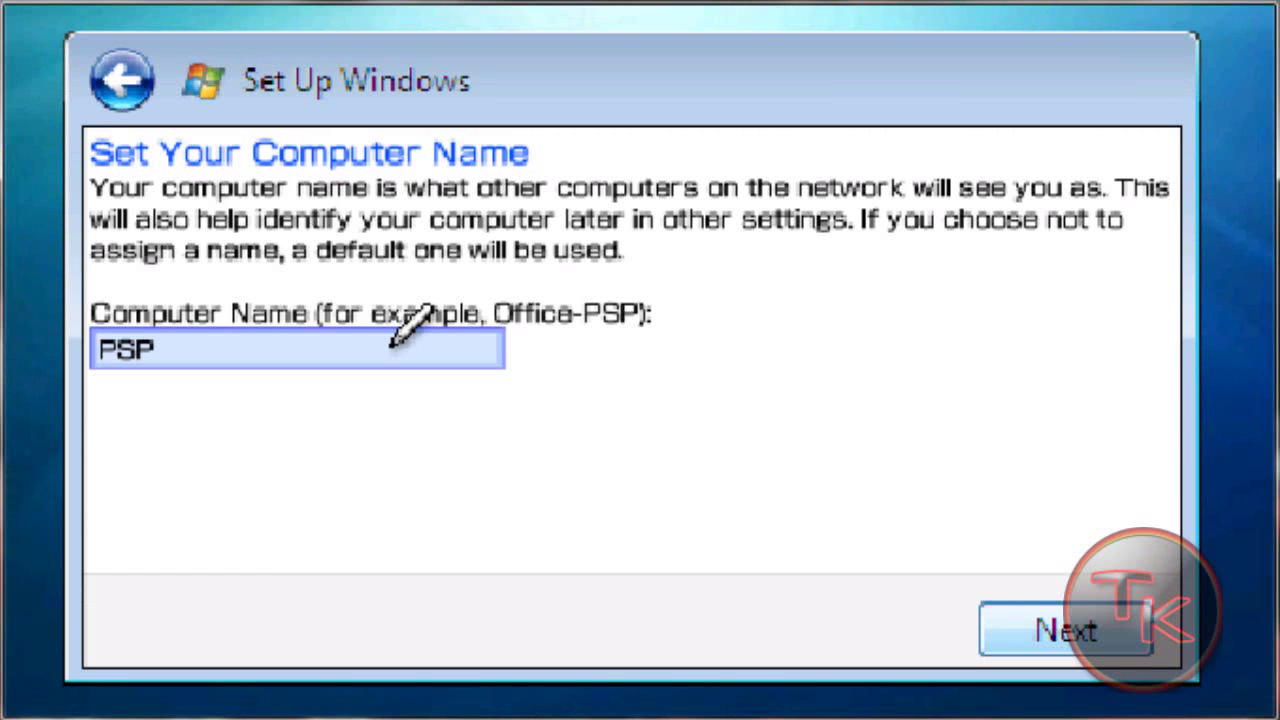
pyautogui.click(1035, 645)
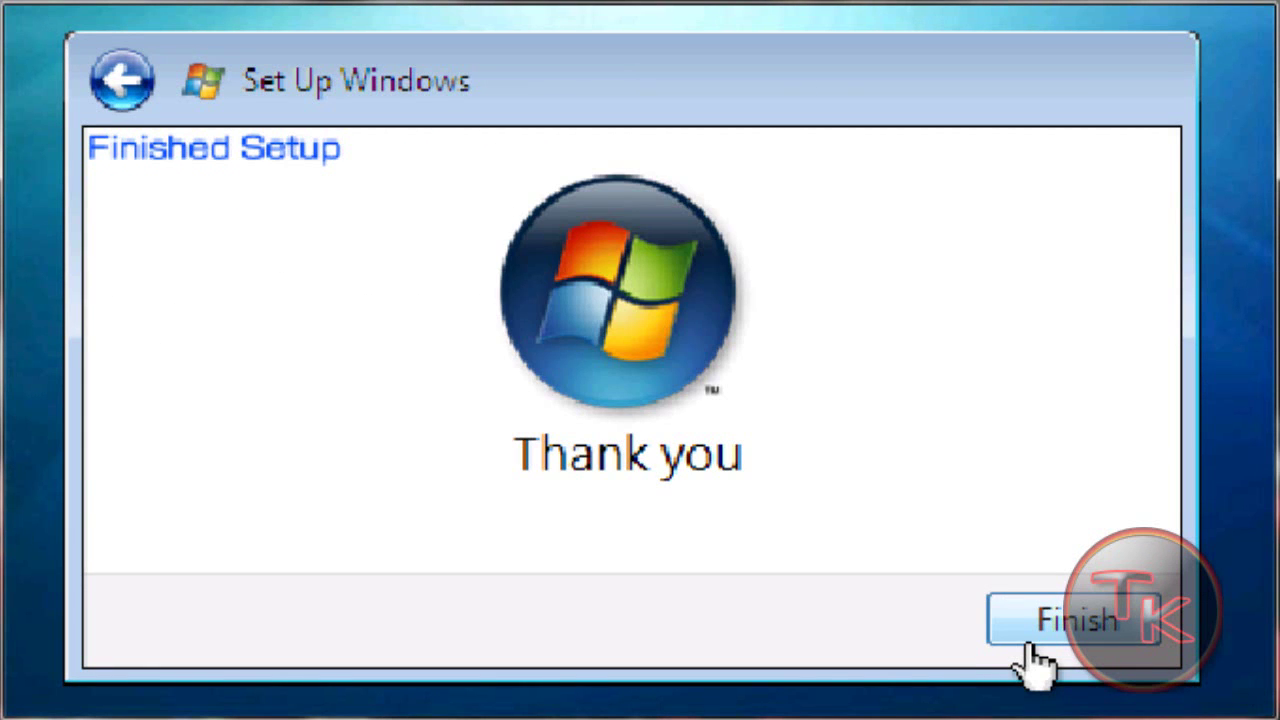
# - Finish the Windows 7 setup wizard and wait for the 'Preparing your desktop' screen
pyautogui.click(1033, 648)
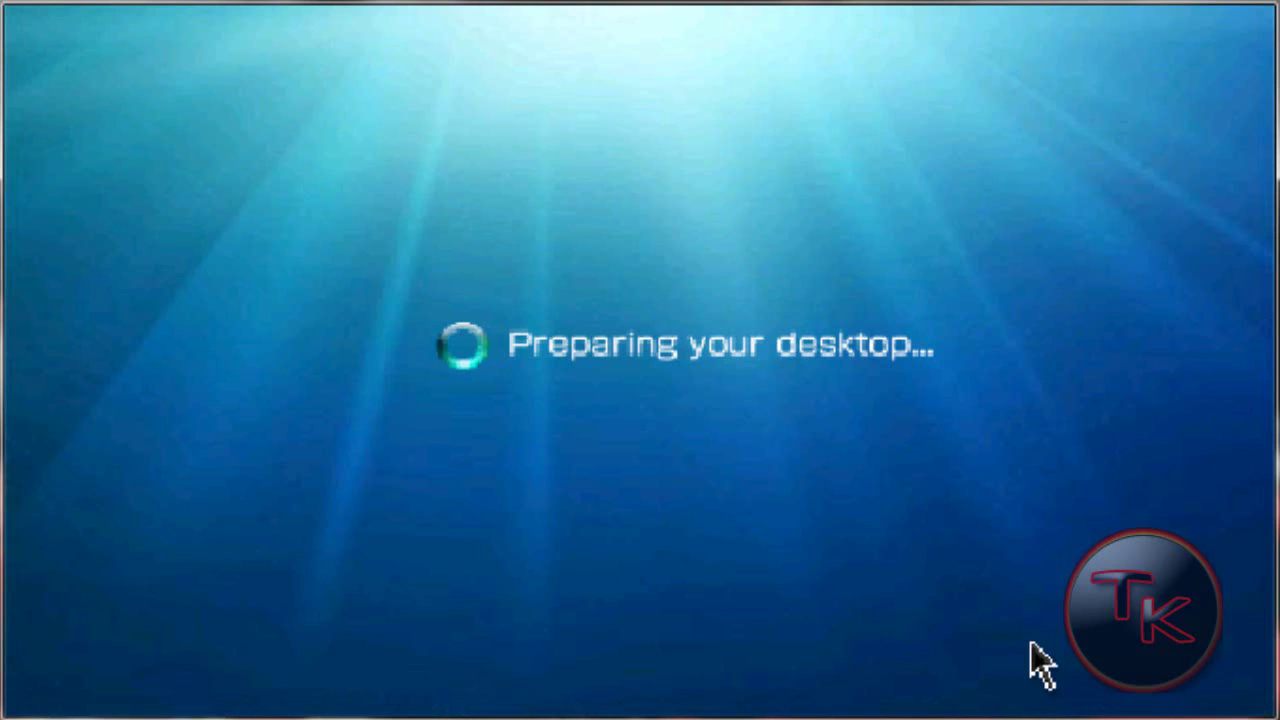